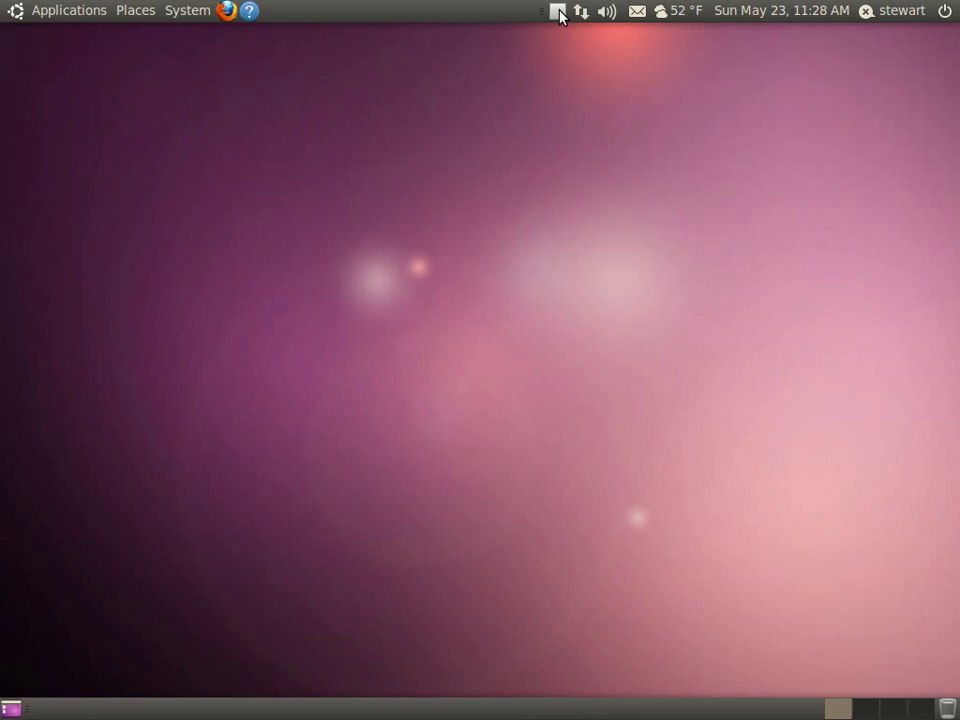
Navigate Nautilus from the Home folder to /usr/share/backgrounds/cosmos using the location bar.
click(145, 11)
click(145, 38)
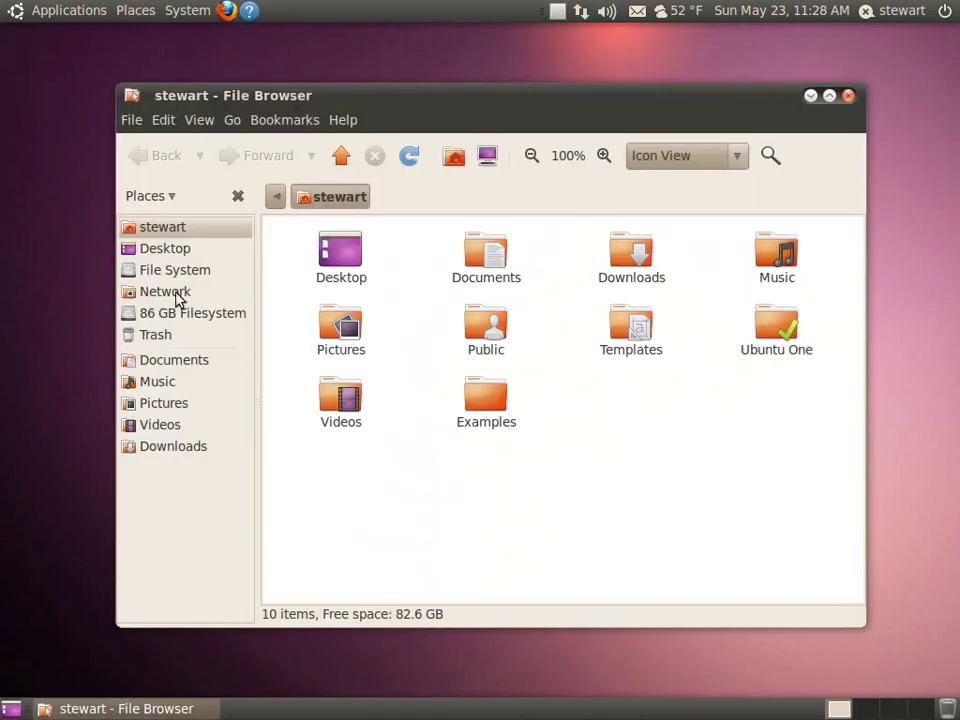
key(ctrl+l)
text(/us)
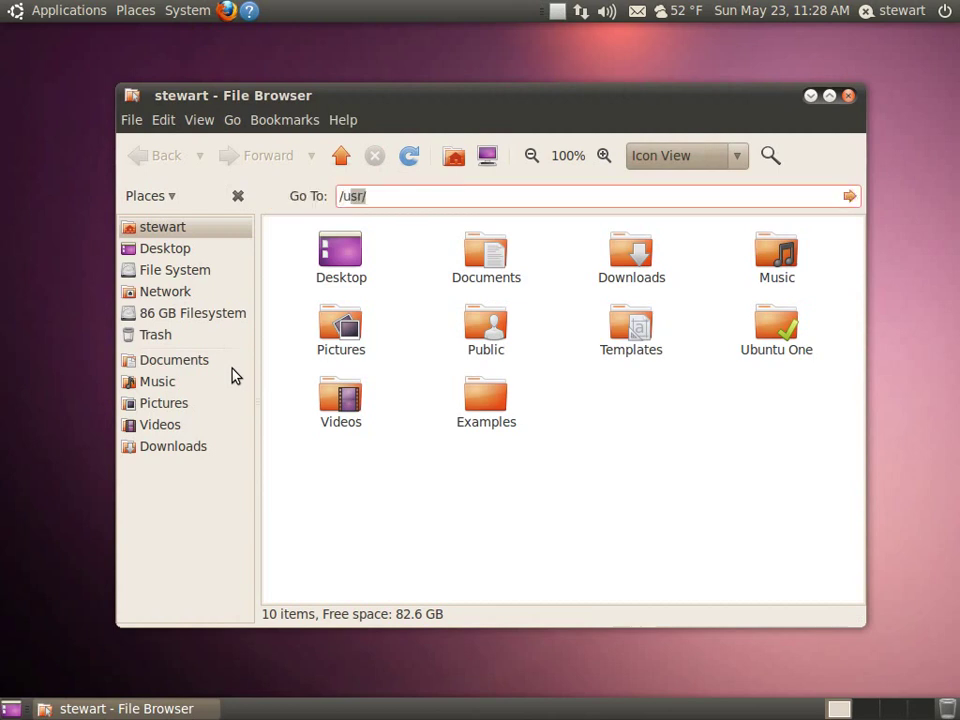
text(r/share/bac)
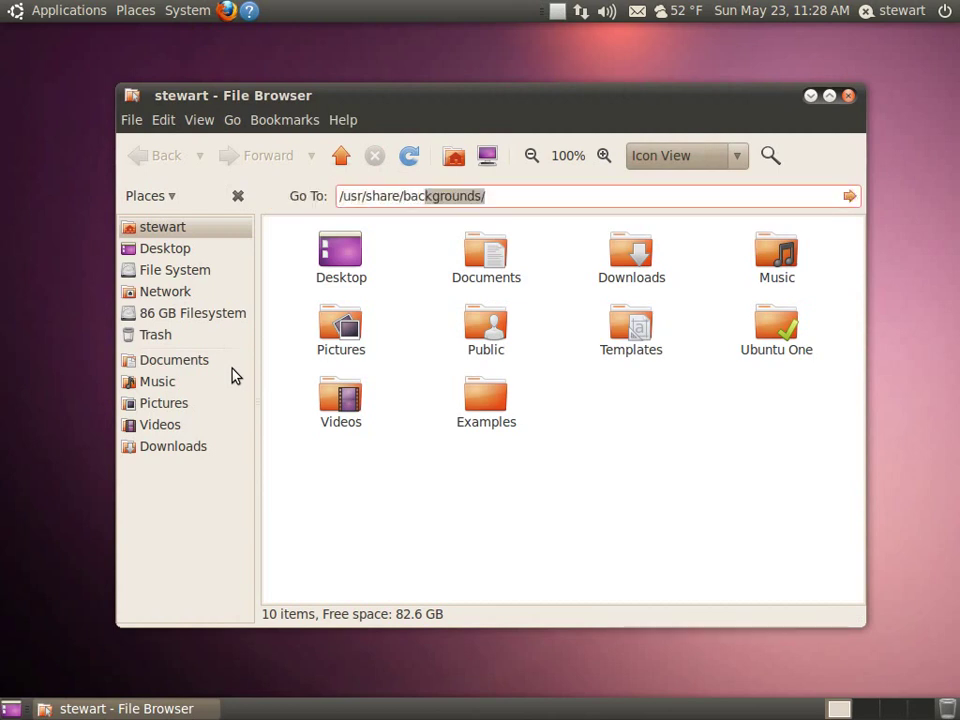
key(Tab)
text(co)
key(Return)
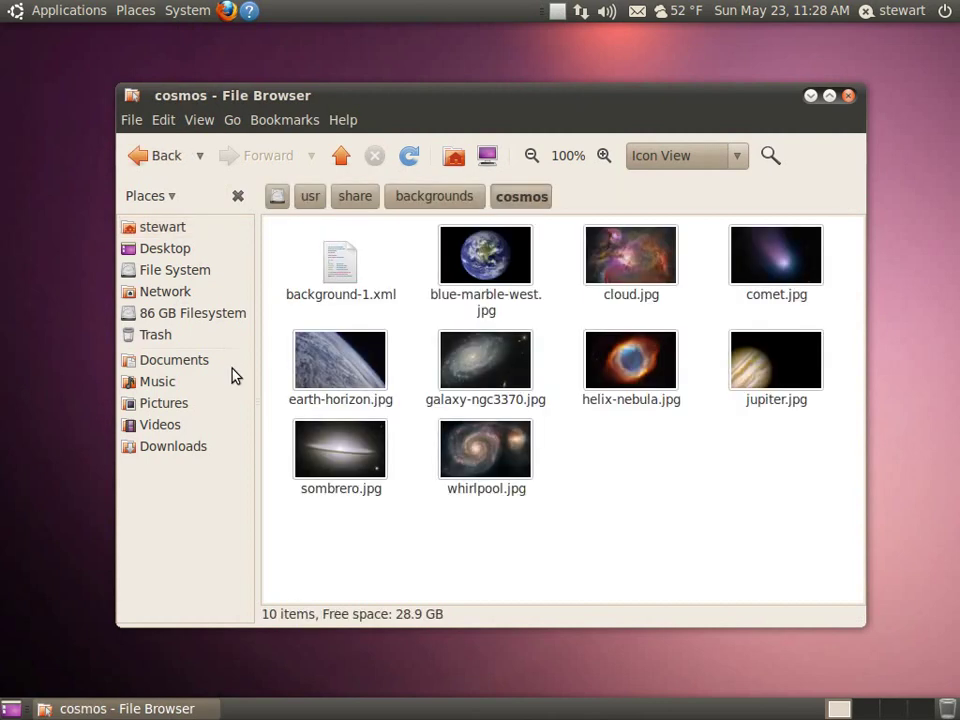
Copy background-1.xml from cosmos, paste it into Pictures, and select the copy.
click(352, 272)
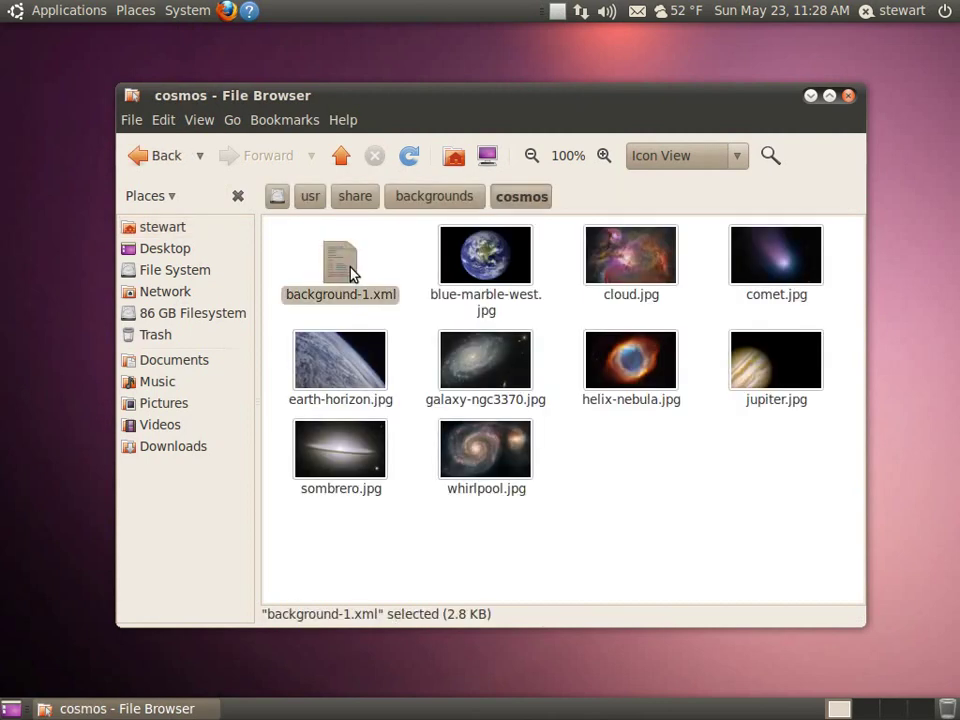
key(ctrl+c)
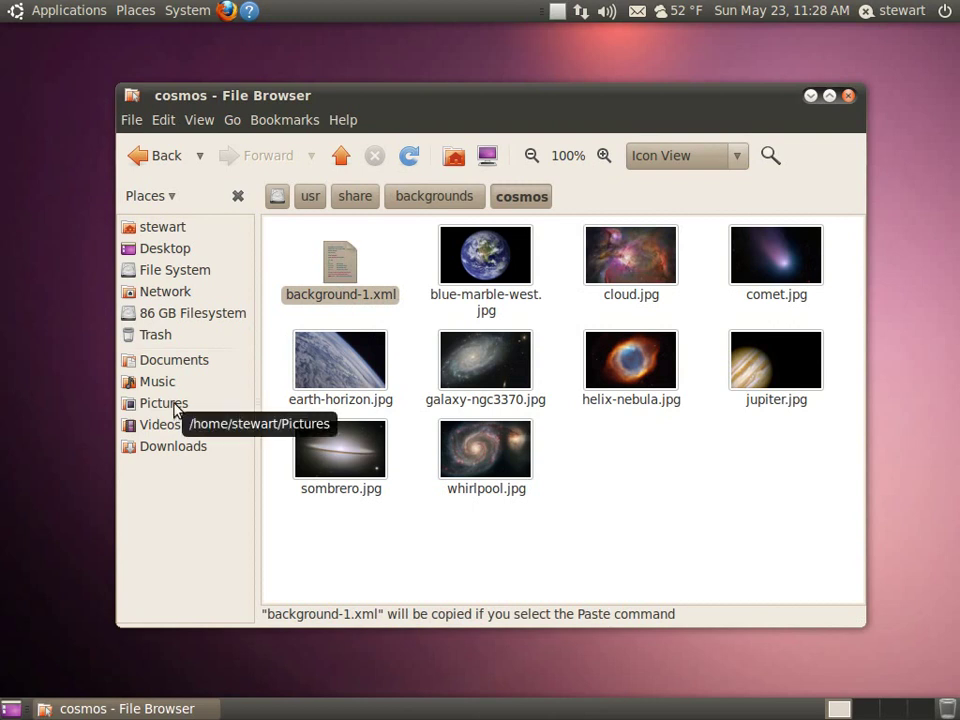
click(175, 406)
key(ctrl+v)
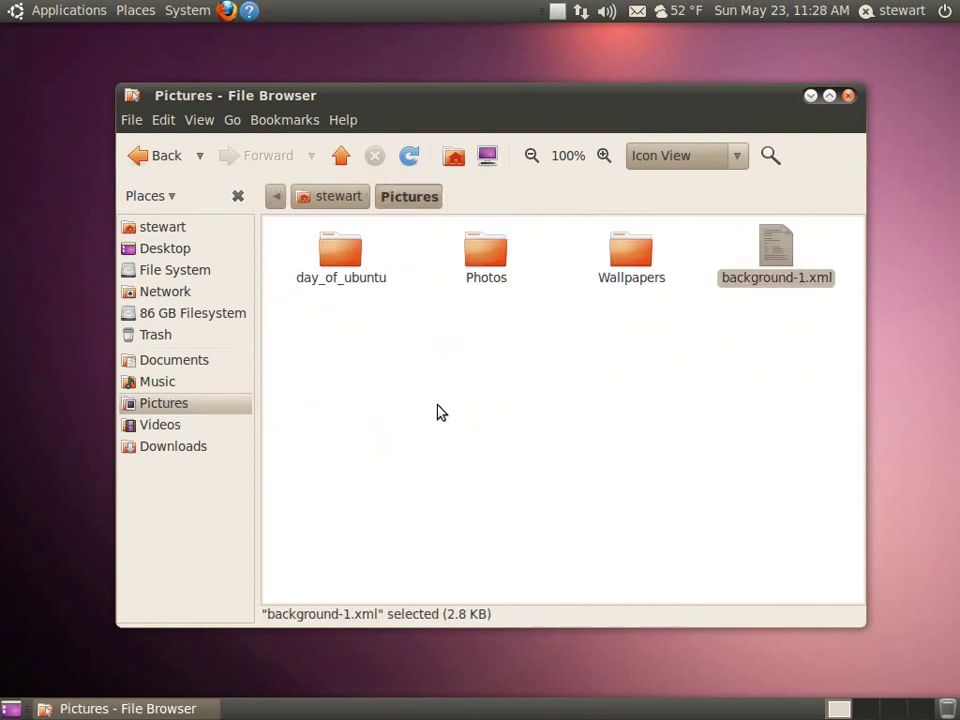
click(617, 389)
click(773, 265)
Open the Pictures copy of background-1.xml in the Text Editor.
right_click(773, 263)
mouse_move(575, 297)
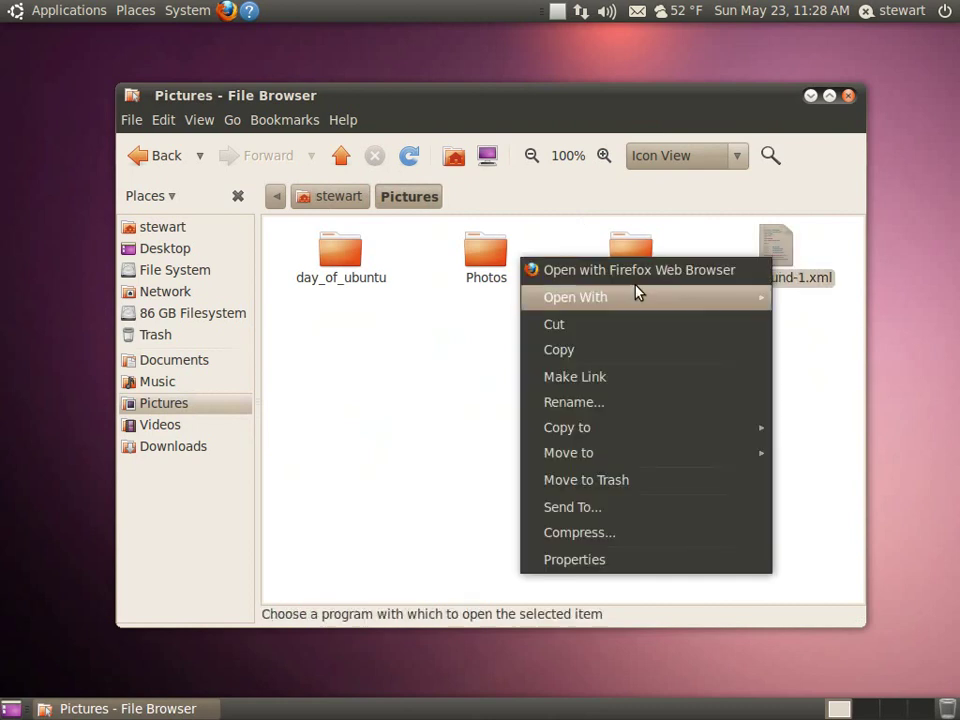
click(395, 322)
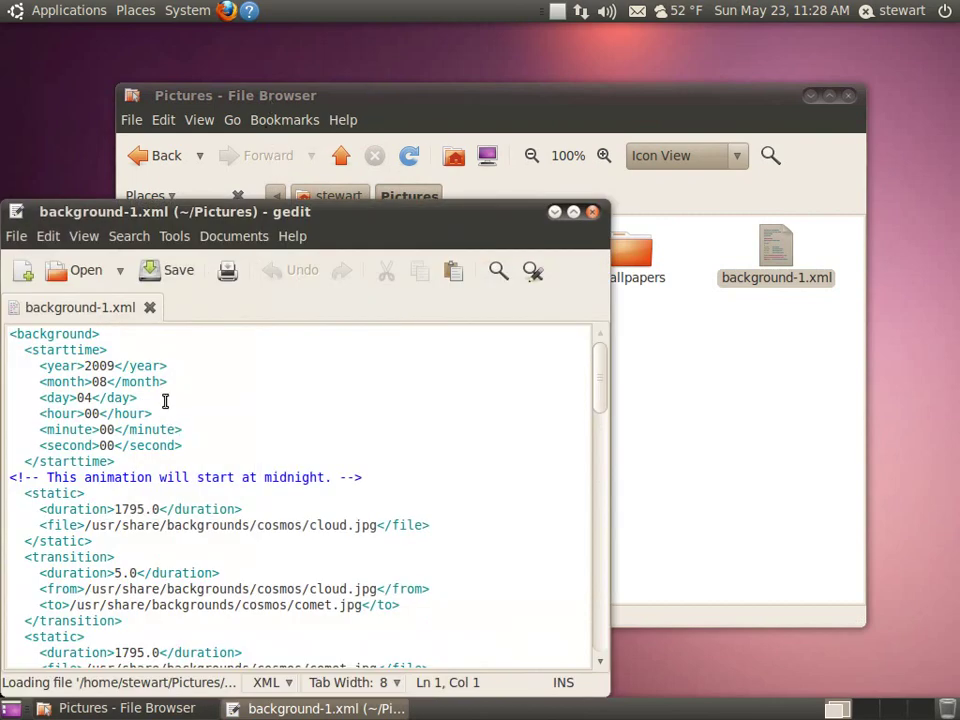
click(165, 399)
scroll(175, 497, down, 2)
Inspect the first slide's 1795.0 duration, the 5-second transition and the cloud.jpg path.
click(127, 418)
key(shift+Left)
key(shift+Left)
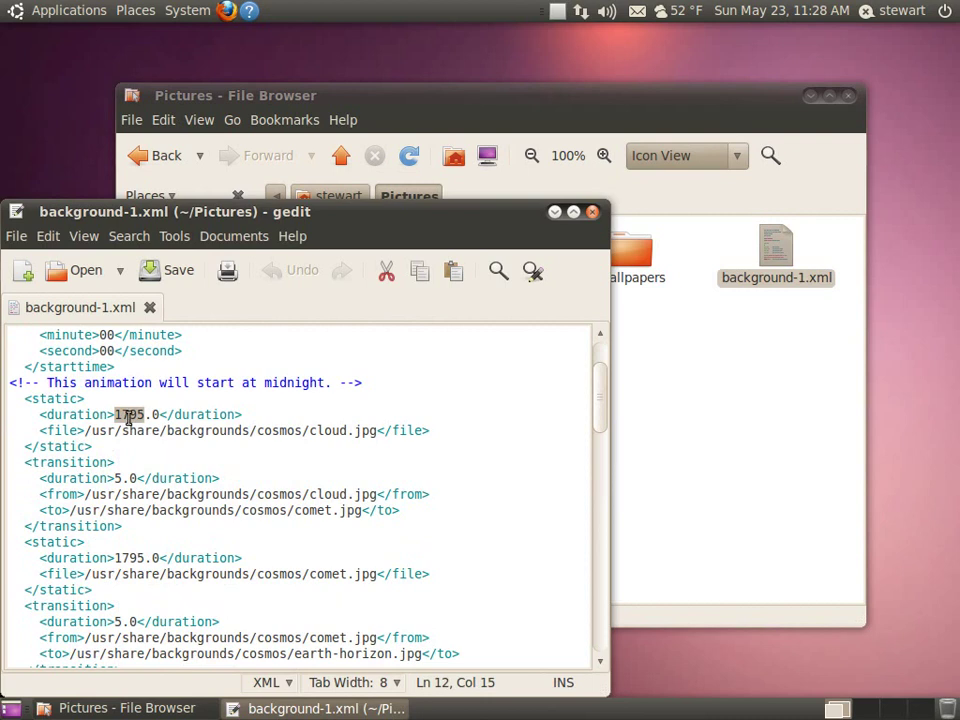
click(117, 479)
key(shift+Right)
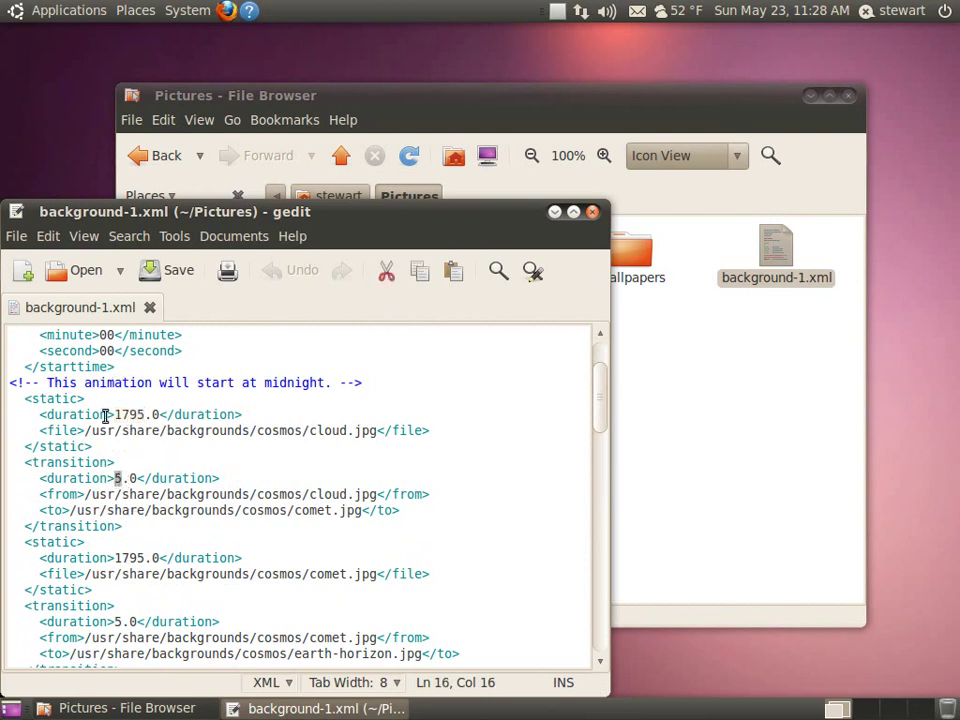
drag(88, 430, 347, 430)
Browse from Pictures into the Photos/2010/04 car photo folders.
click(739, 422)
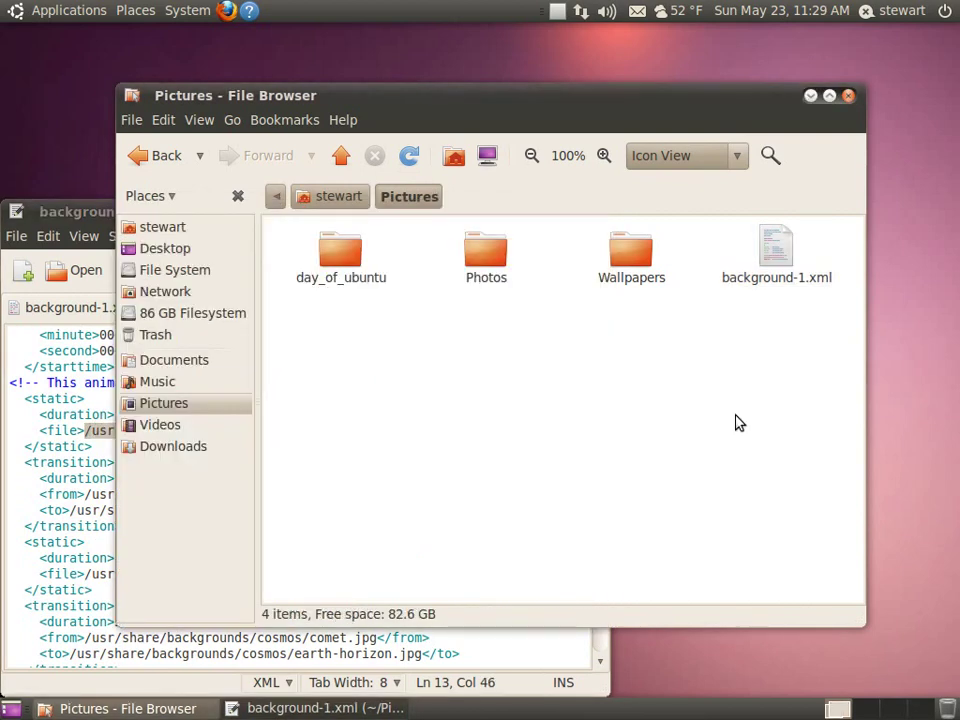
double_click(640, 258)
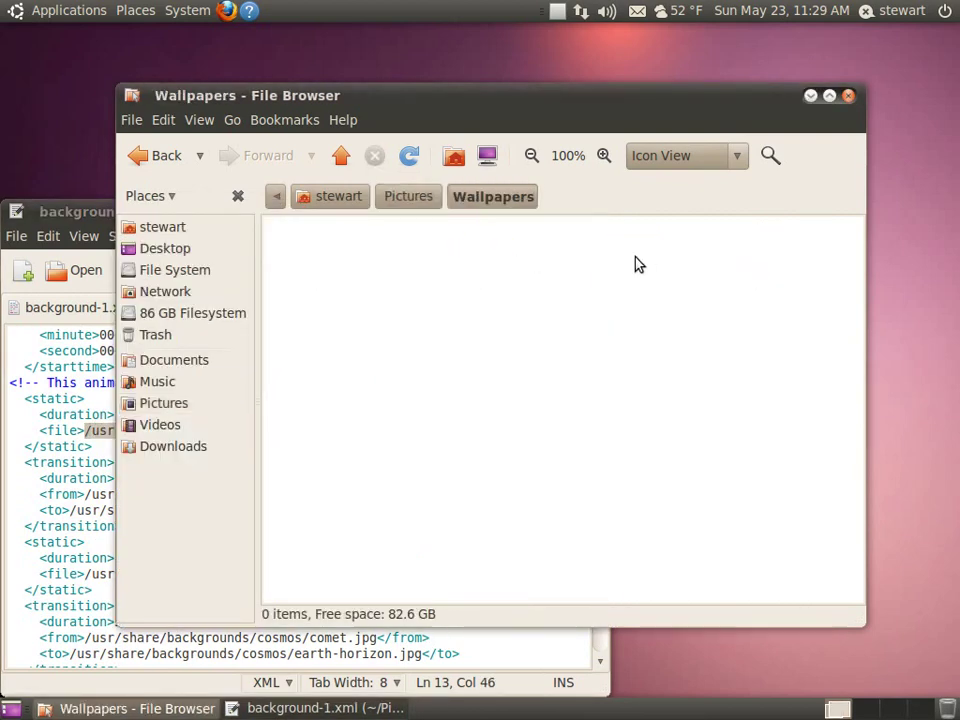
key(alt+Left)
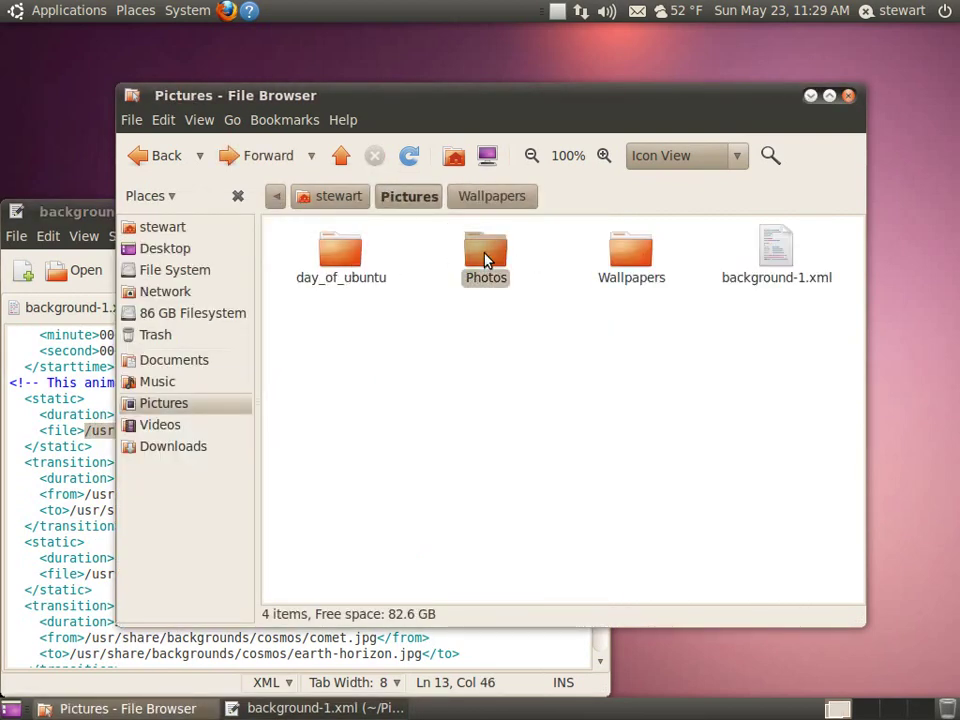
double_click(484, 262)
double_click(478, 258)
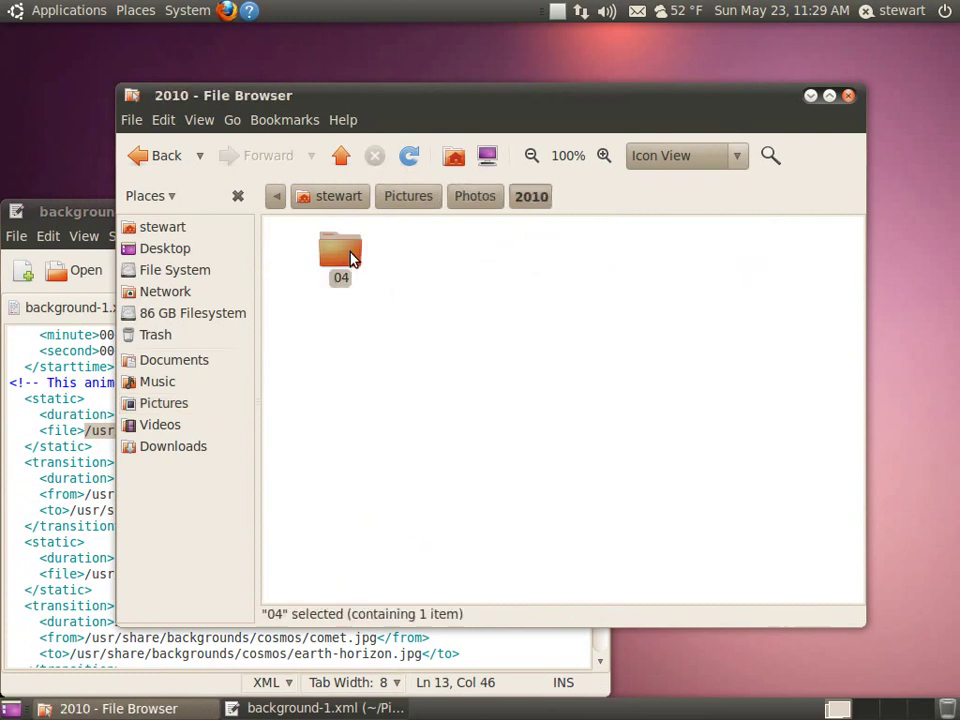
double_click(350, 258)
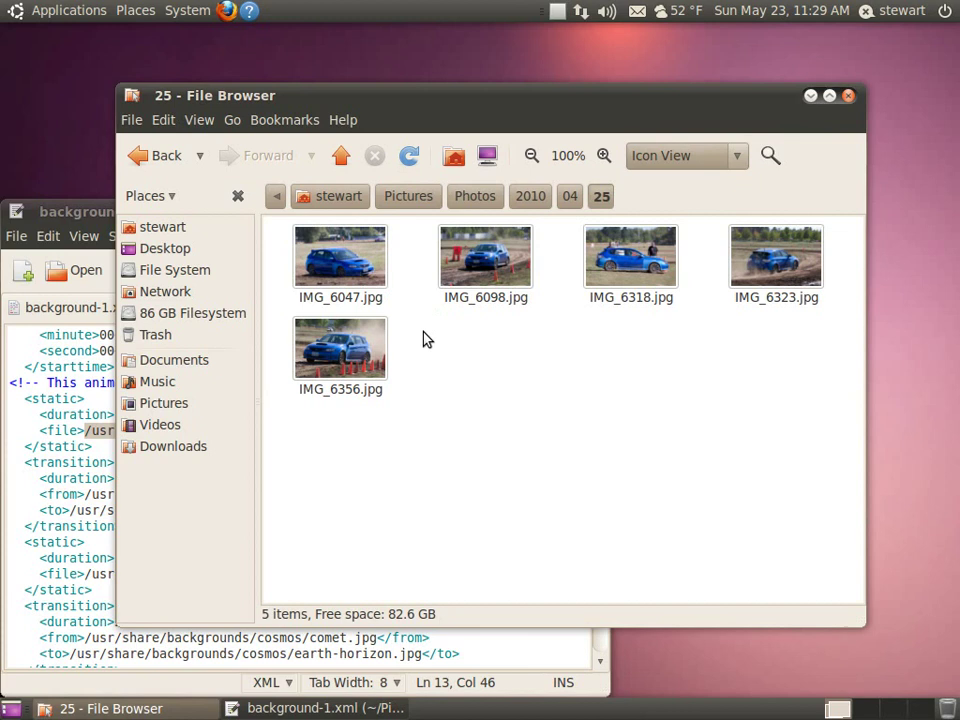
Put IMG_6047.jpg's full path into the location bar and select it.
key(ctrl+l)
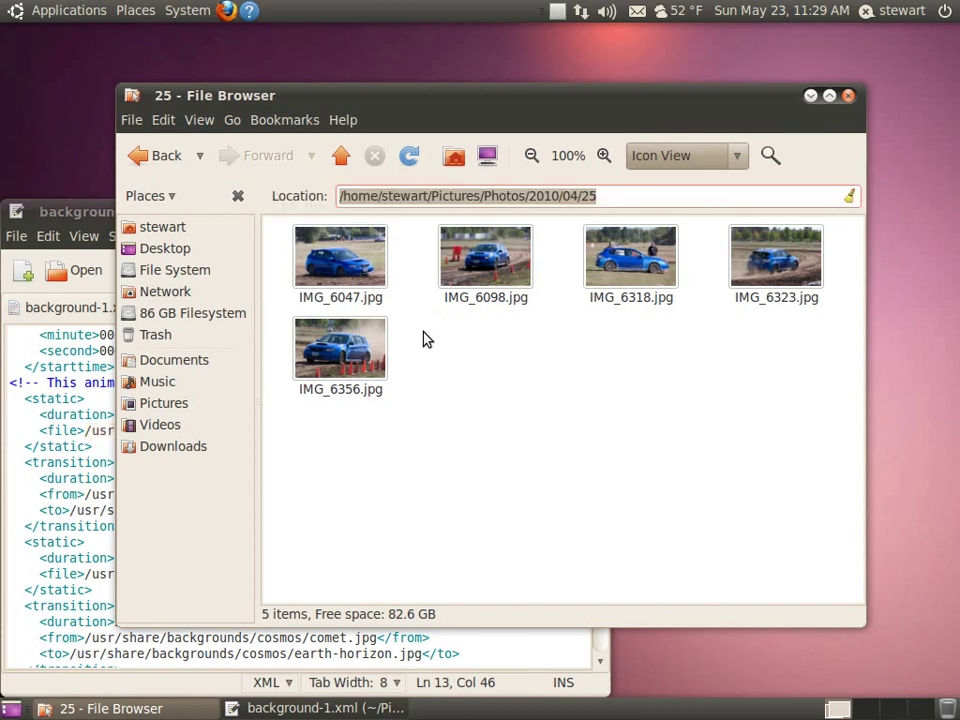
key(BackSpace)
drag(335, 264, 362, 258)
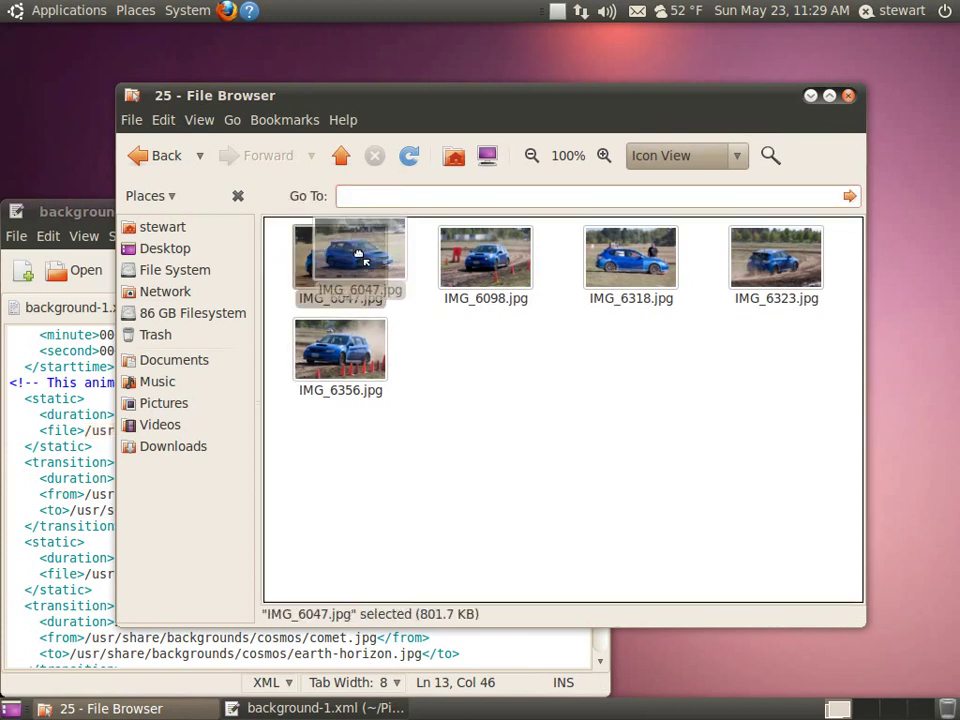
drag(362, 258, 378, 198)
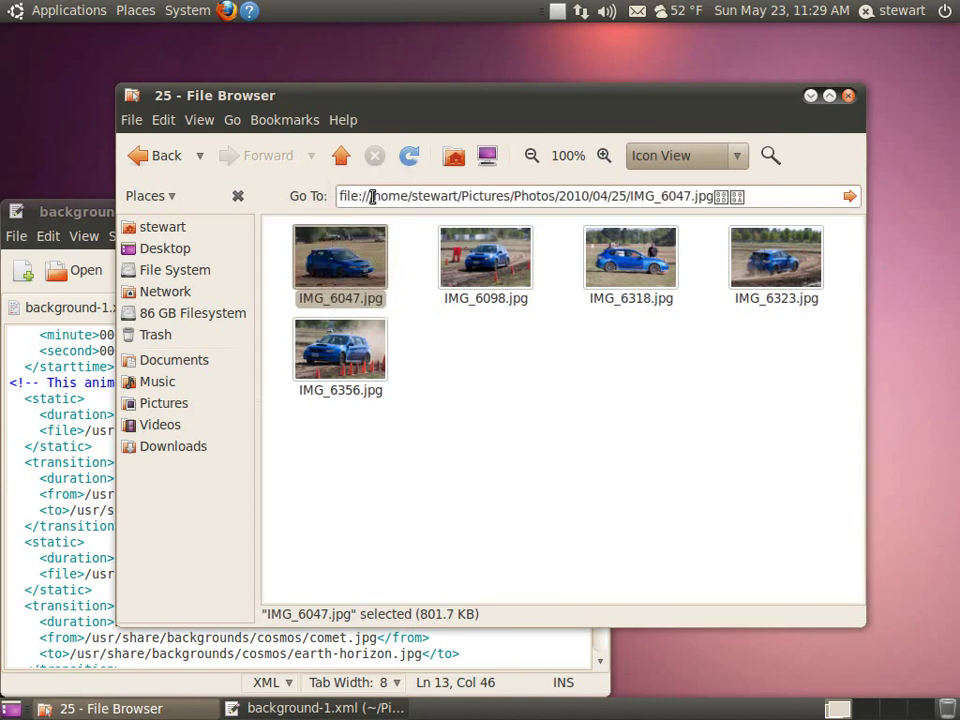
drag(371, 196, 711, 190)
key(ctrl+c)
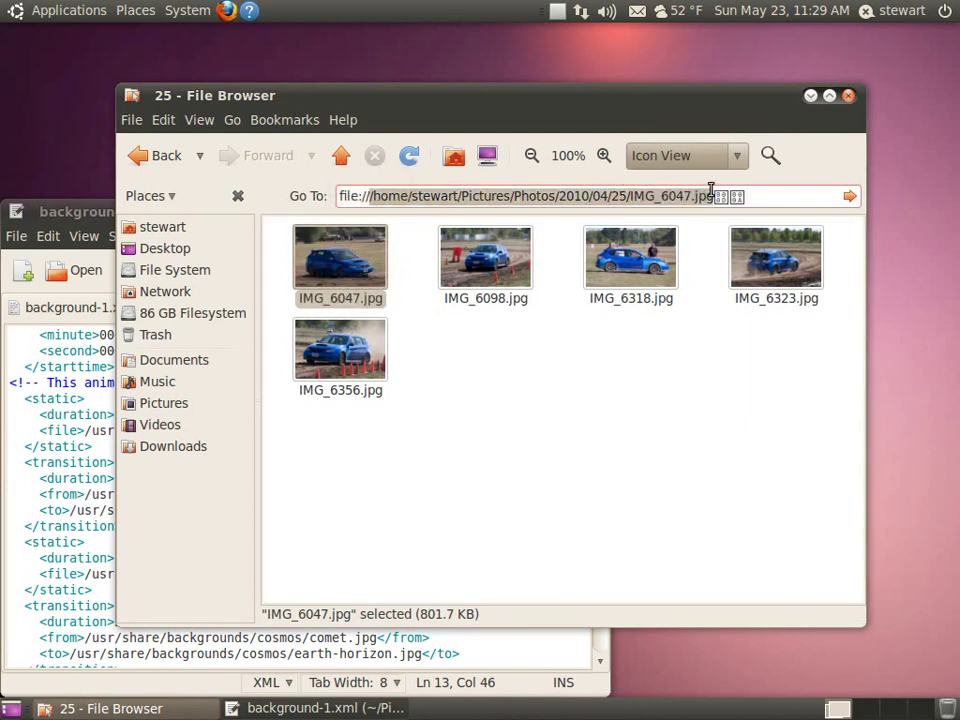
click(66, 414)
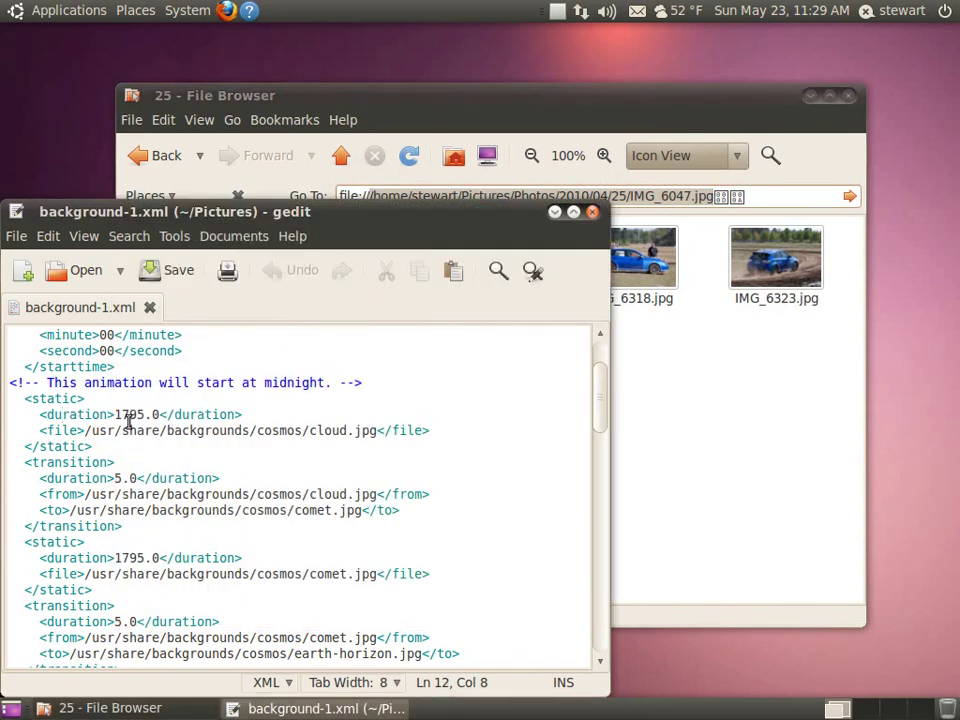
Replace the first slide's cloud.jpg path with the IMG_6047.jpg path.
drag(86, 430, 378, 429)
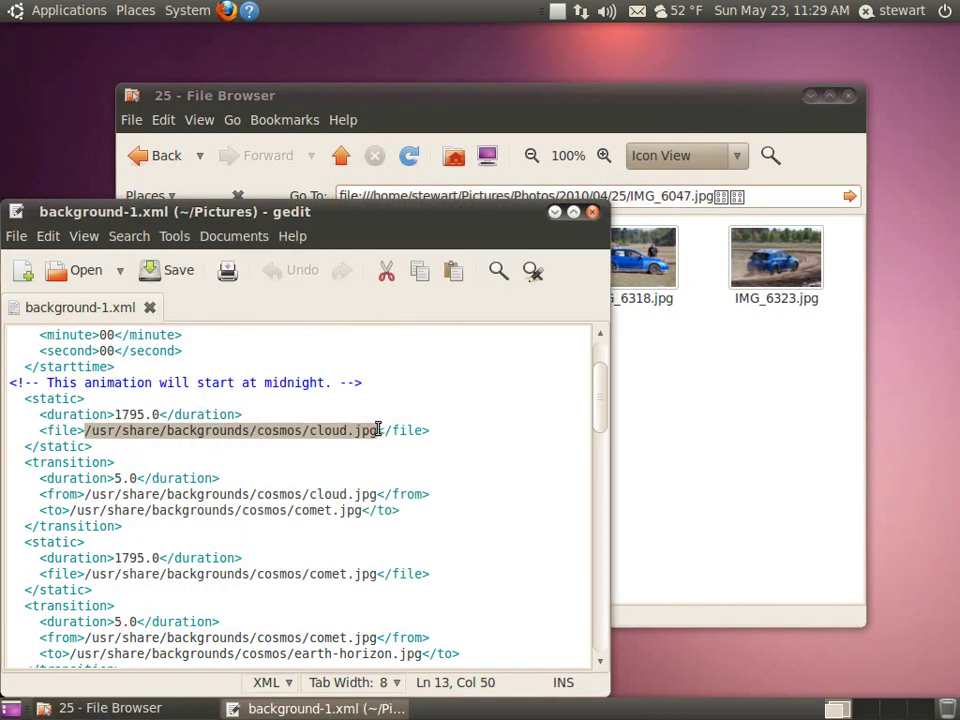
key(ctrl+v)
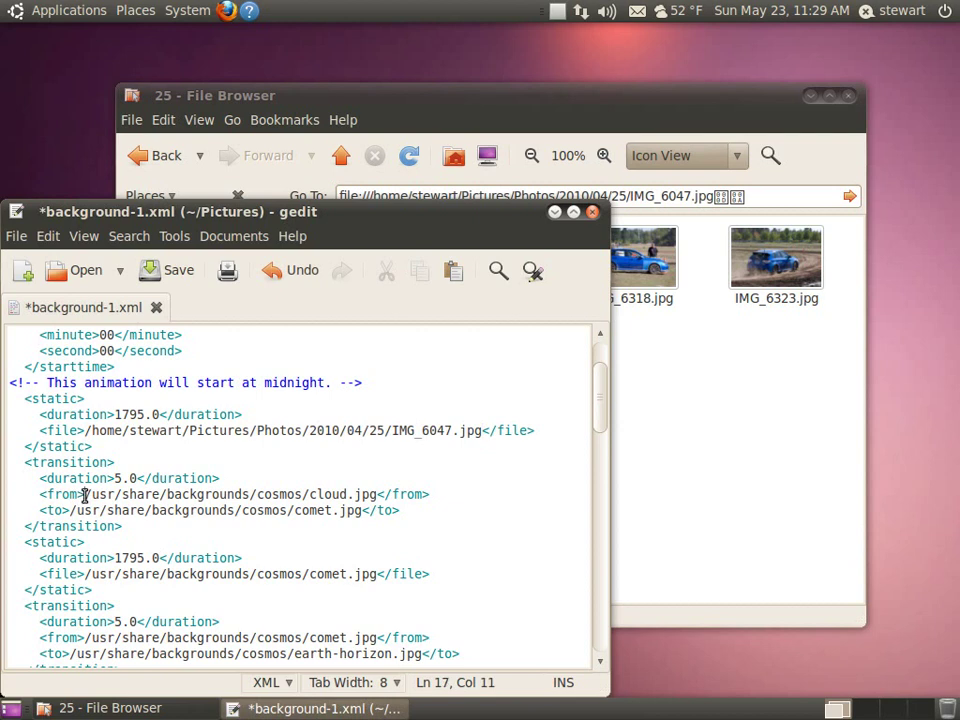
drag(86, 430, 484, 430)
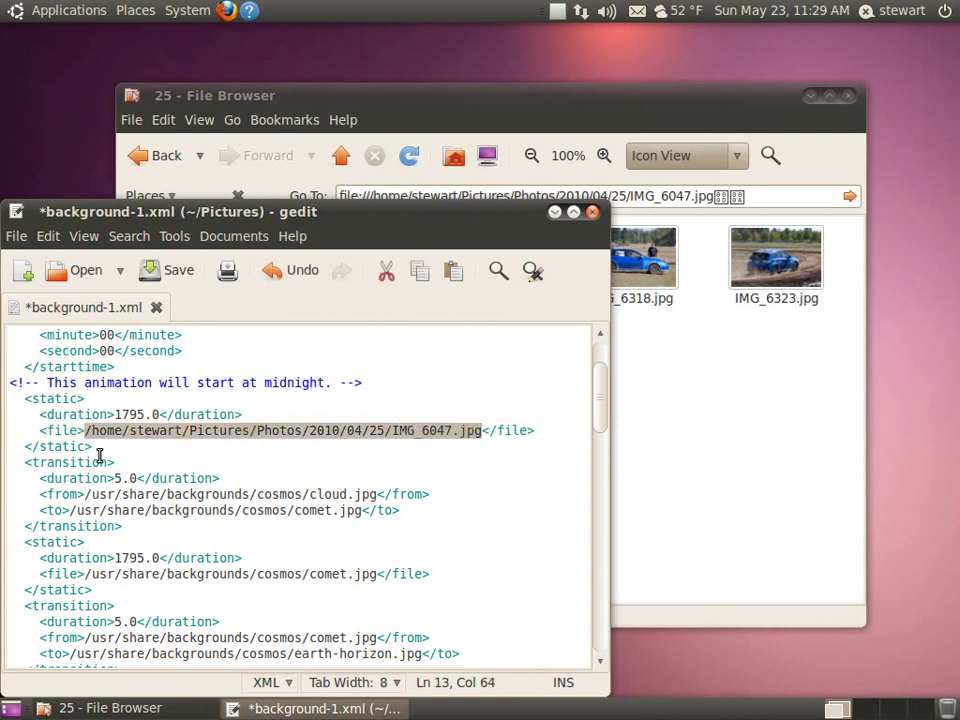
click(84, 494)
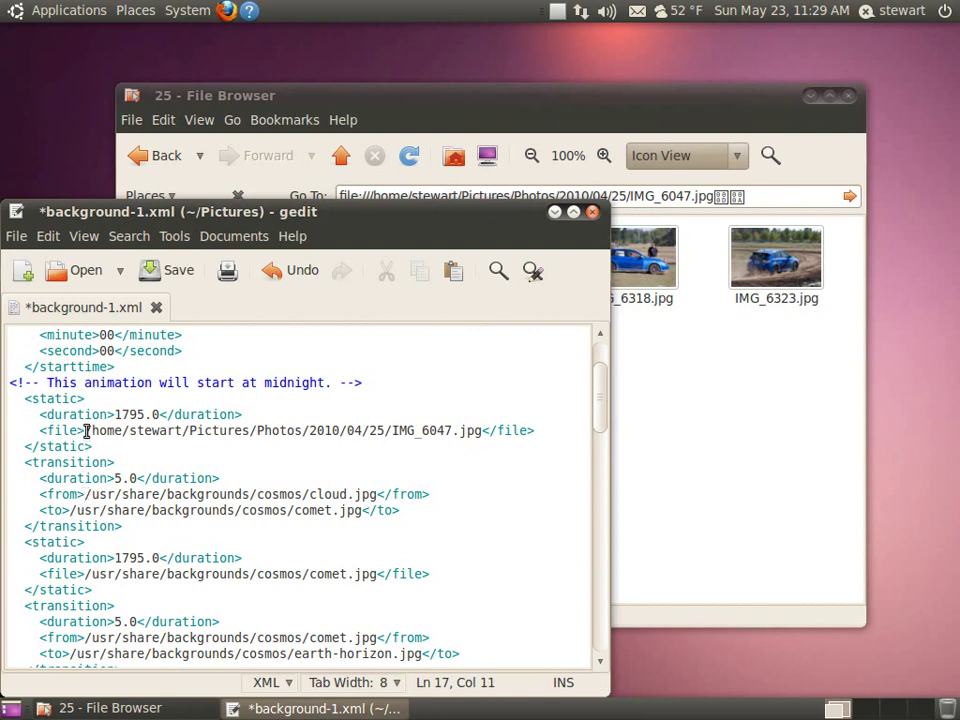
drag(86, 431, 481, 430)
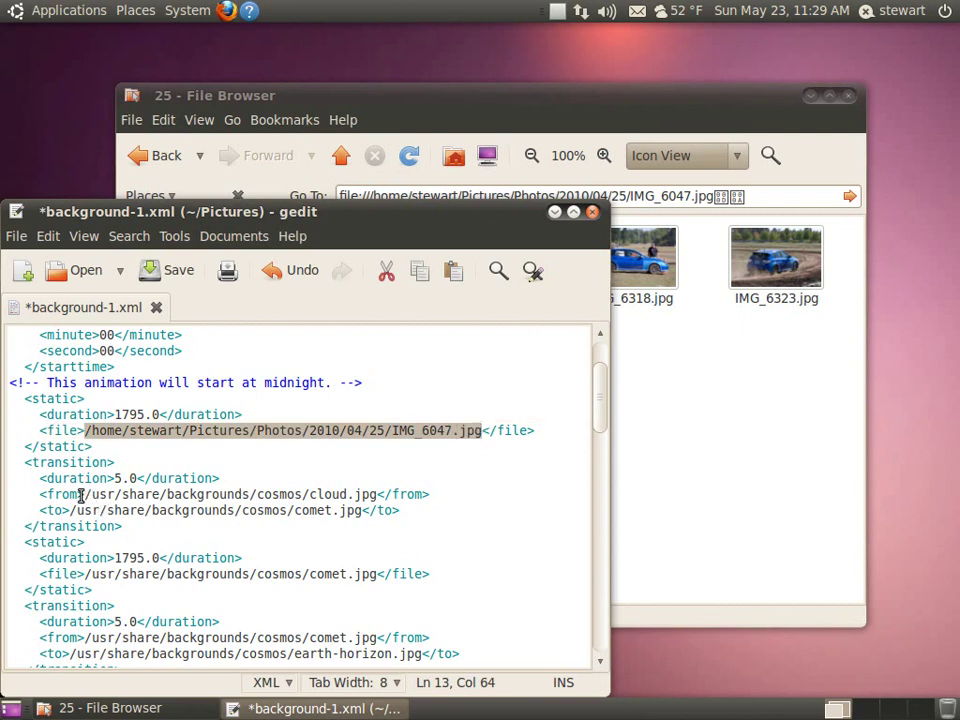
Make the first transition start from and the last transition end on IMG_6047.jpg.
drag(81, 494, 249, 494)
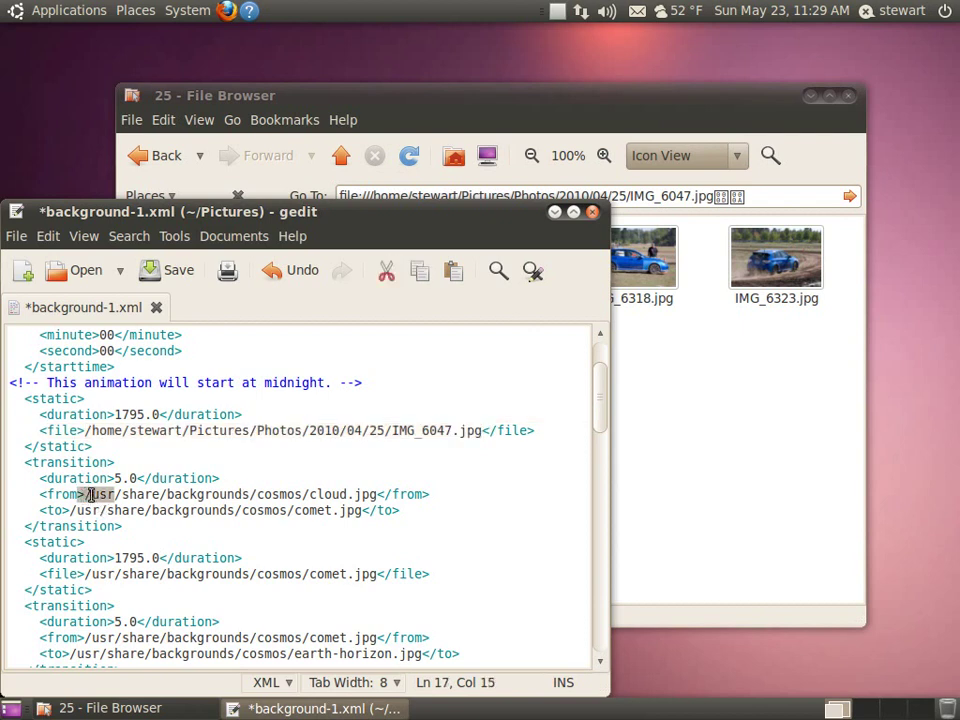
click(186, 494)
drag(85, 494, 375, 494)
key(ctrl+v)
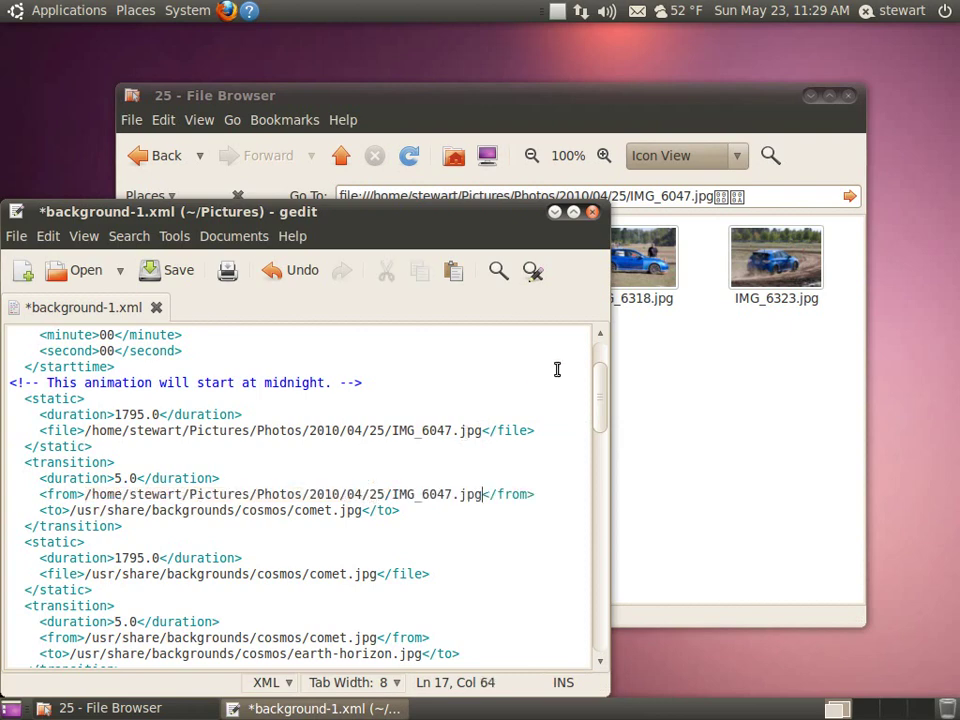
drag(600, 388, 596, 624)
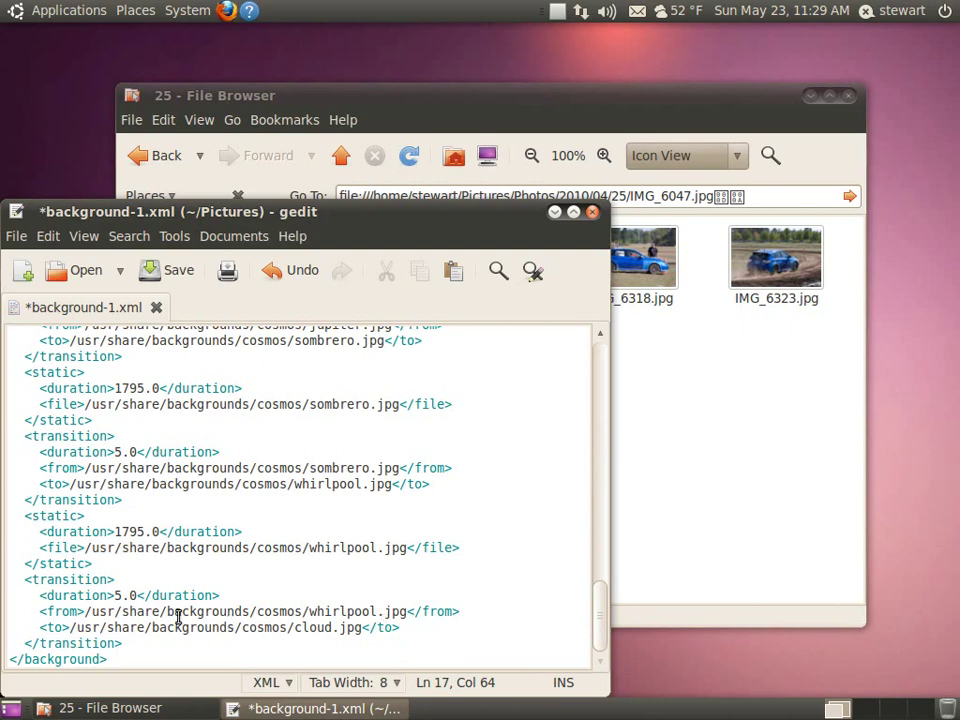
drag(69, 628, 359, 627)
key(ctrl+v)
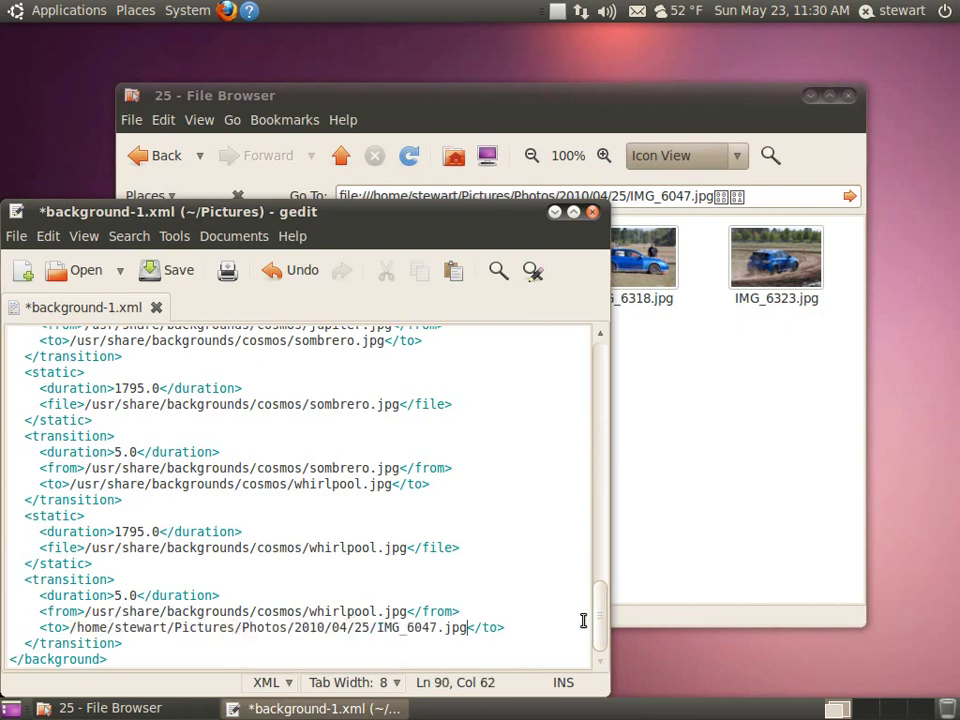
drag(600, 626, 600, 376)
Put IMG_6098.jpg's full path into the Nautilus location bar and select it.
click(671, 407)
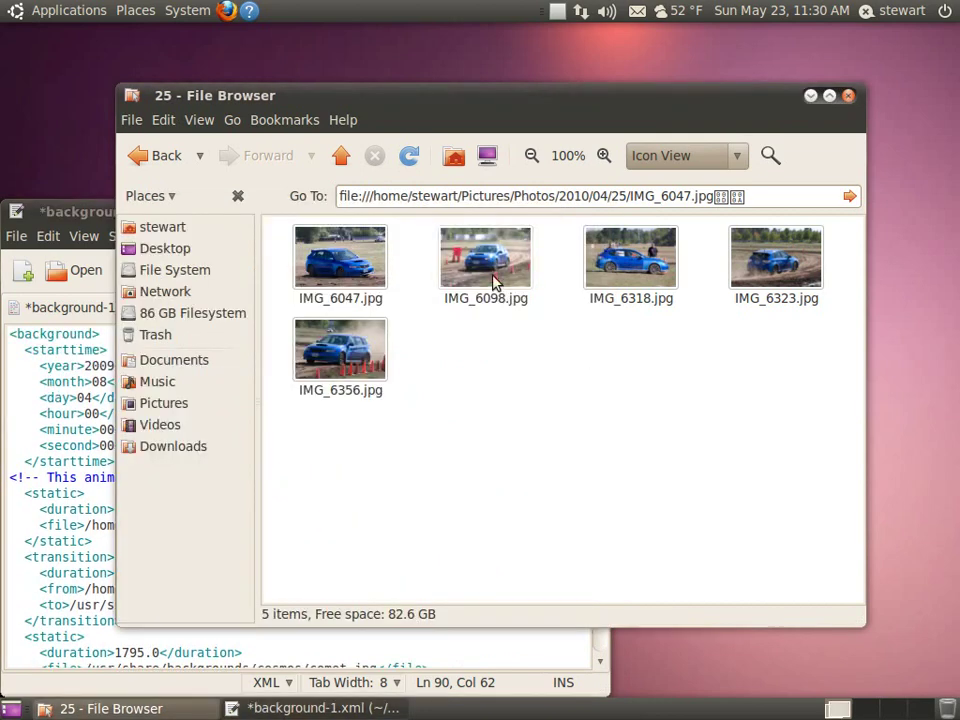
triple_click(466, 197)
key(BackSpace)
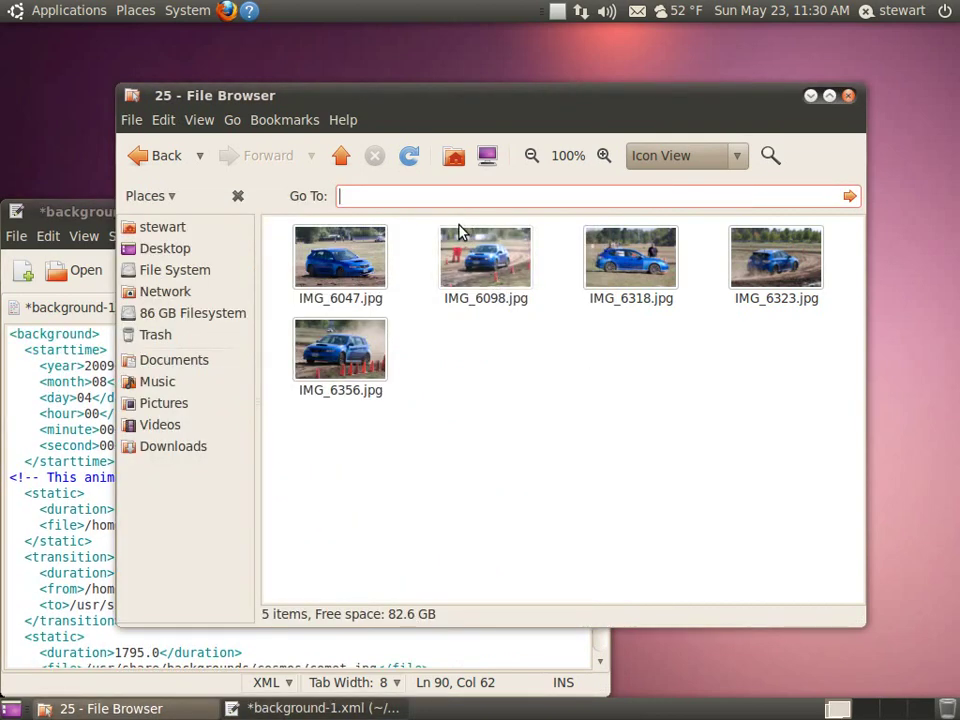
drag(460, 232, 430, 196)
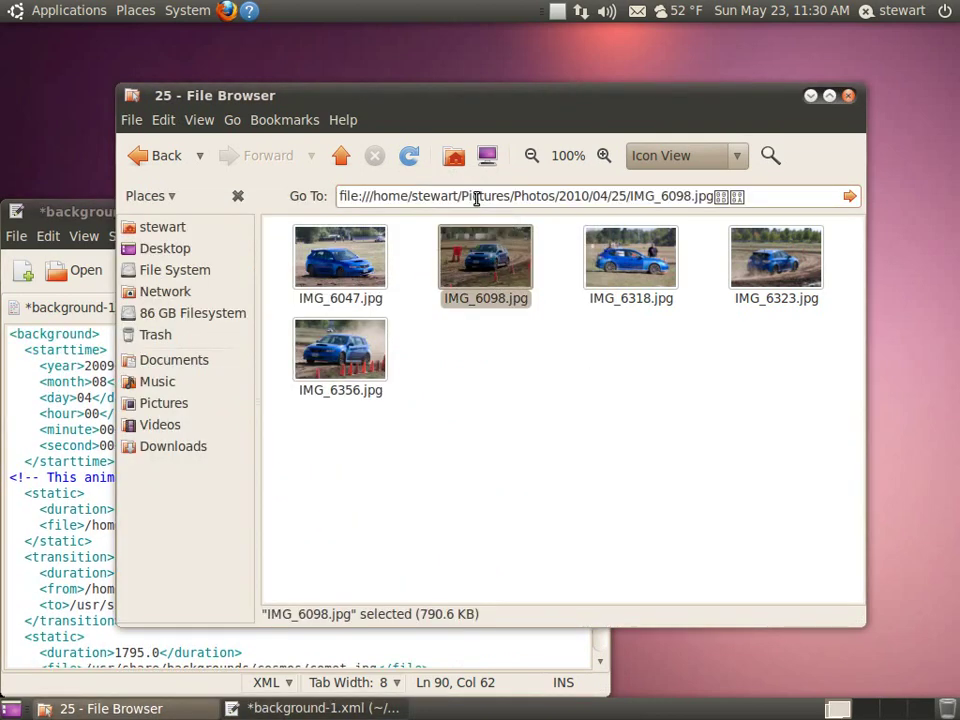
drag(371, 196, 701, 192)
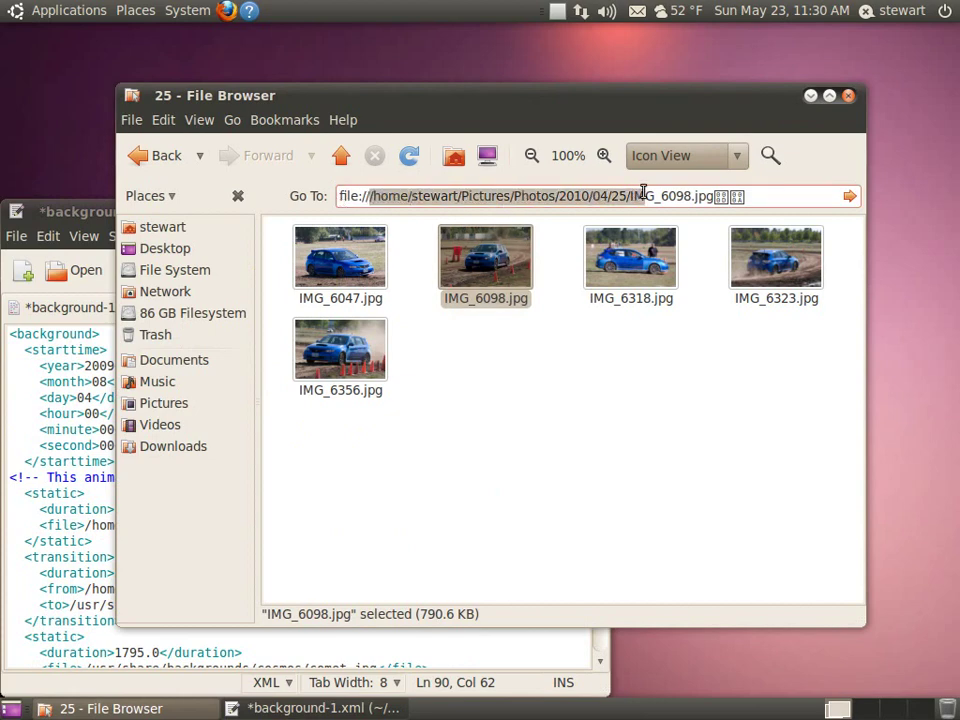
Replace the comet.jpg paths in the first transition, second slide and next transition with IMG_6098.jpg.
click(62, 382)
scroll(158, 557, down, 2)
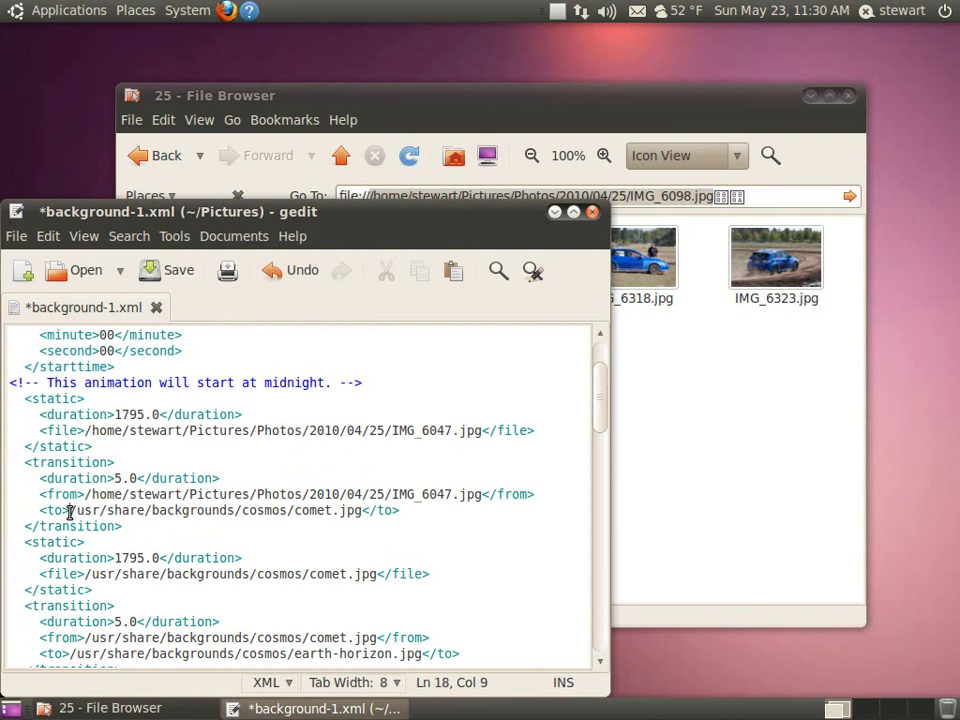
mouse_move(70, 510)
mouse_down()
mouse_move(316, 524)
mouse_move(361, 510)
mouse_up()
text(/home/stewart/Pictures/Photos/2010/04/25/IMG_6098.jpg)
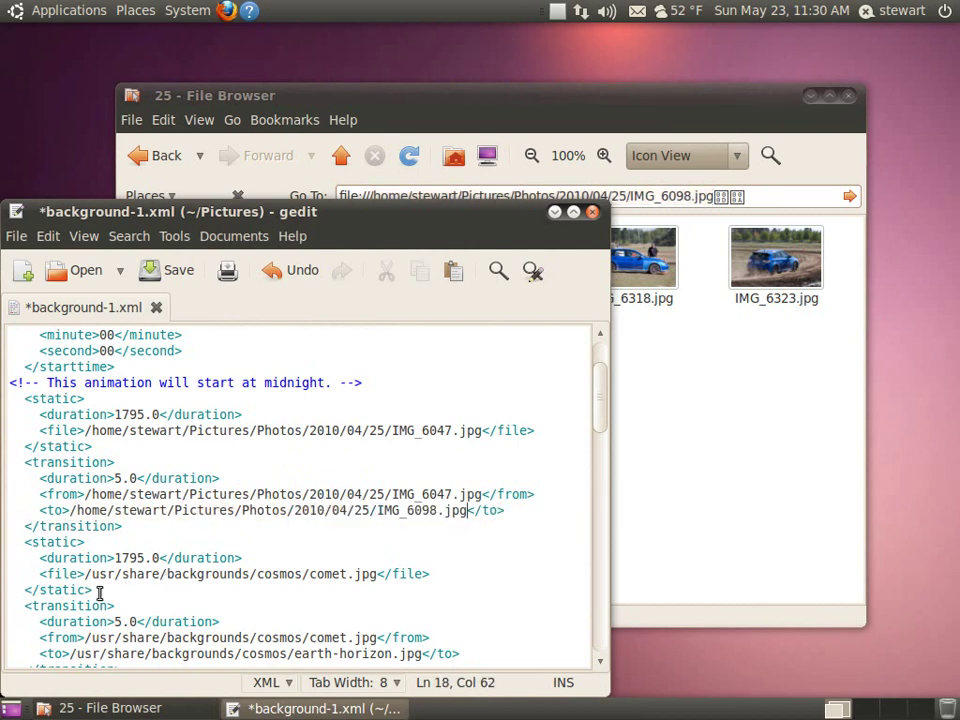
drag(86, 574, 377, 574)
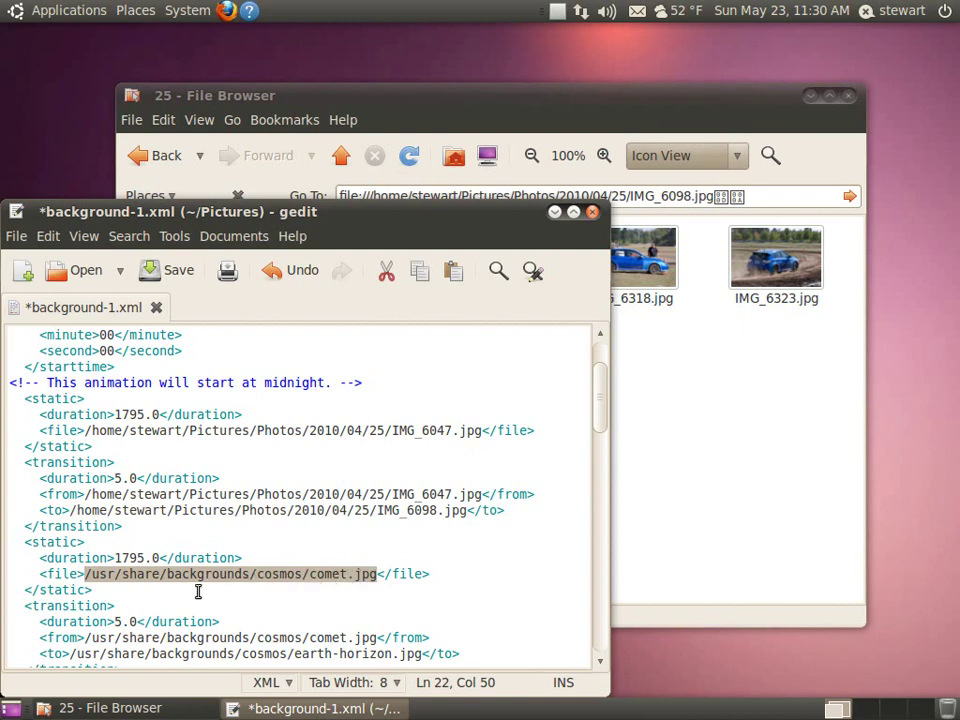
text(/home/stewart/Pictures/Photos/2010/04/25/IMG_6098.jpg)
scroll(155, 584, down, 1)
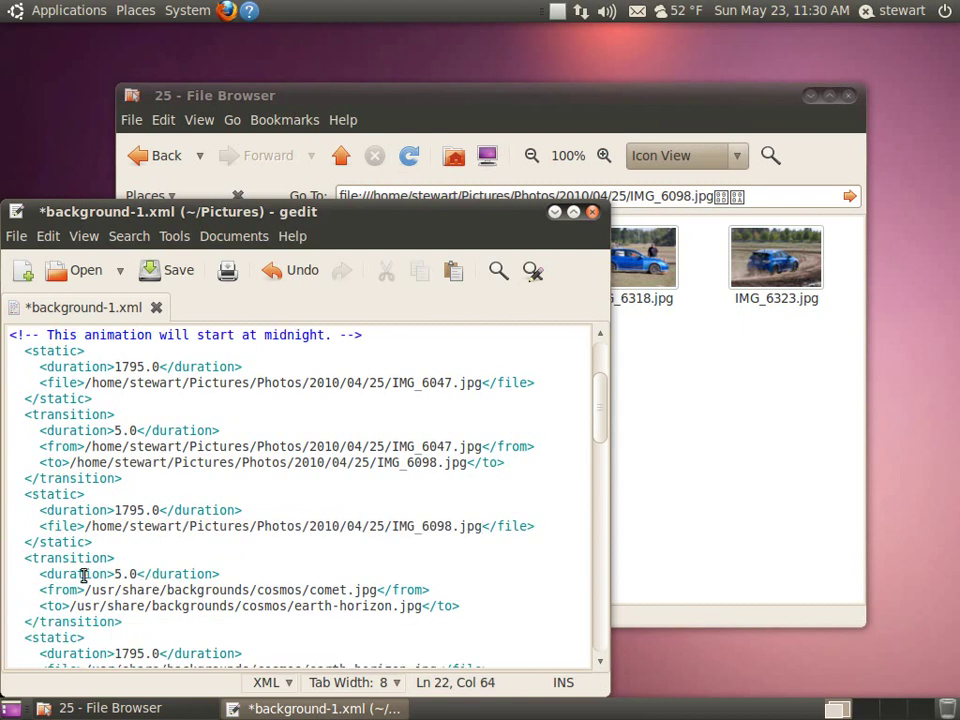
drag(85, 590, 375, 590)
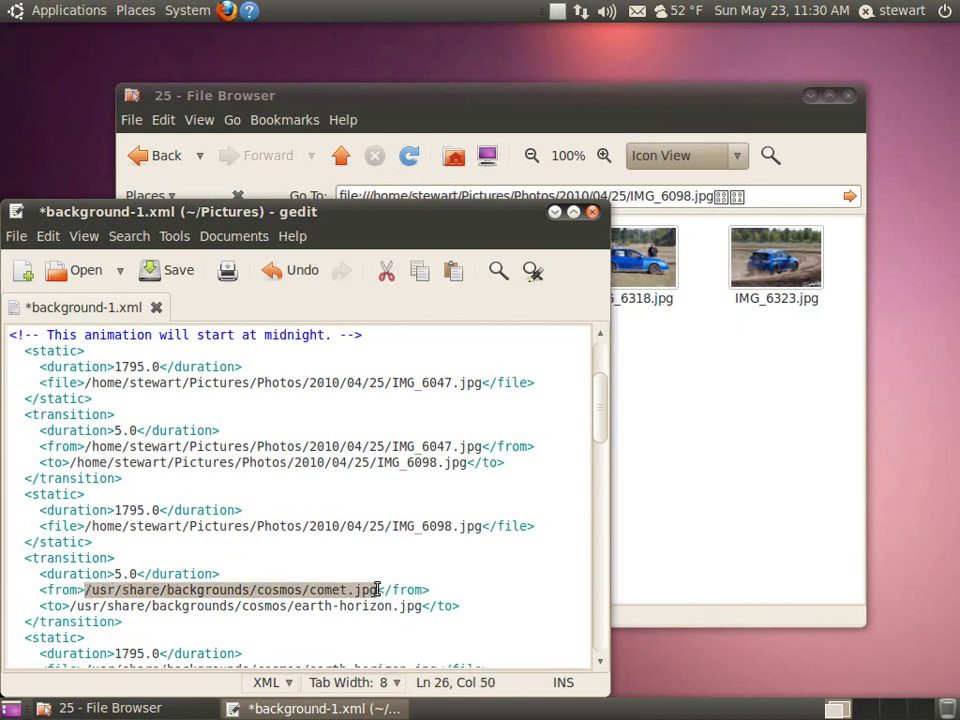
text(/home/stewart/Pictures/Photos/2010/04/25/IMG_6098.jpg)
Put IMG_6318.jpg's full path into the Nautilus location bar and select it.
click(735, 435)
triple_click(588, 200)
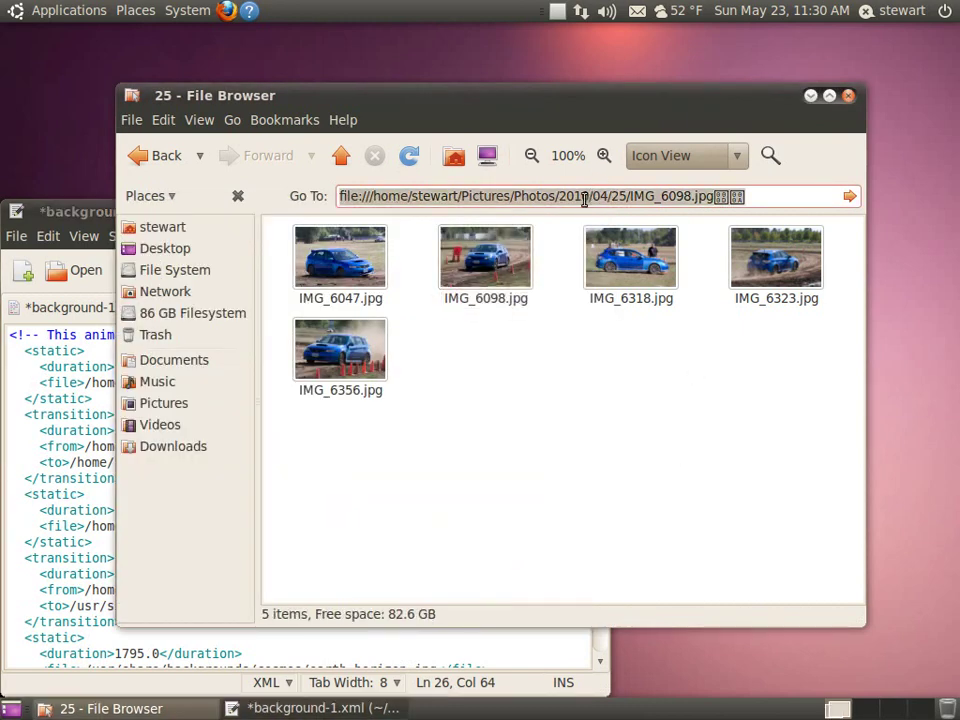
key(BackSpace)
click(614, 262)
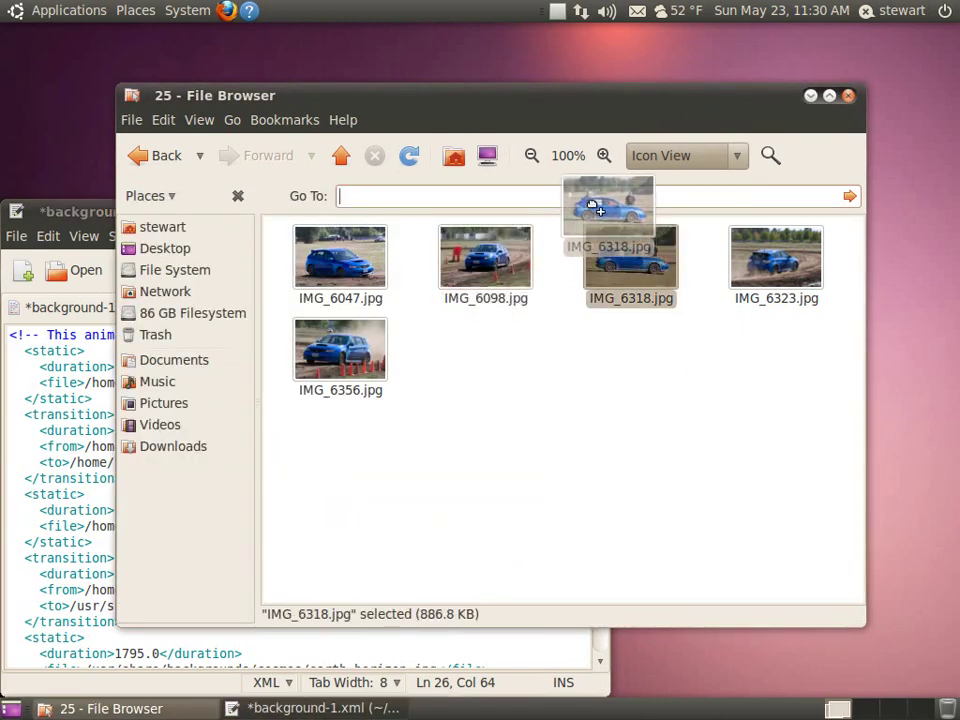
drag(614, 262, 591, 200)
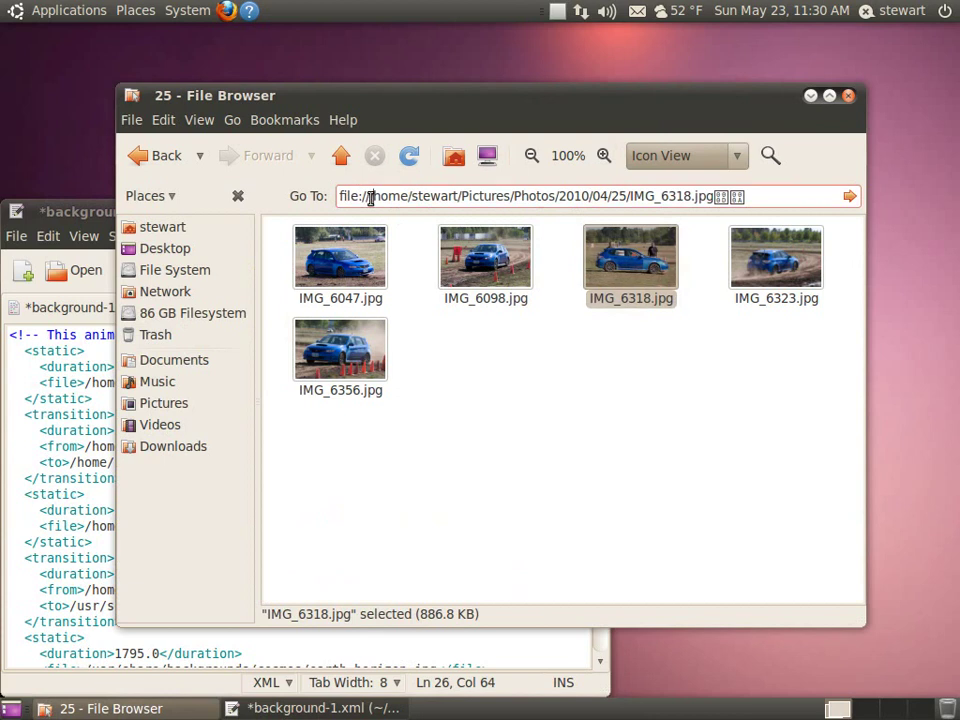
drag(369, 197, 430, 198)
drag(369, 197, 710, 197)
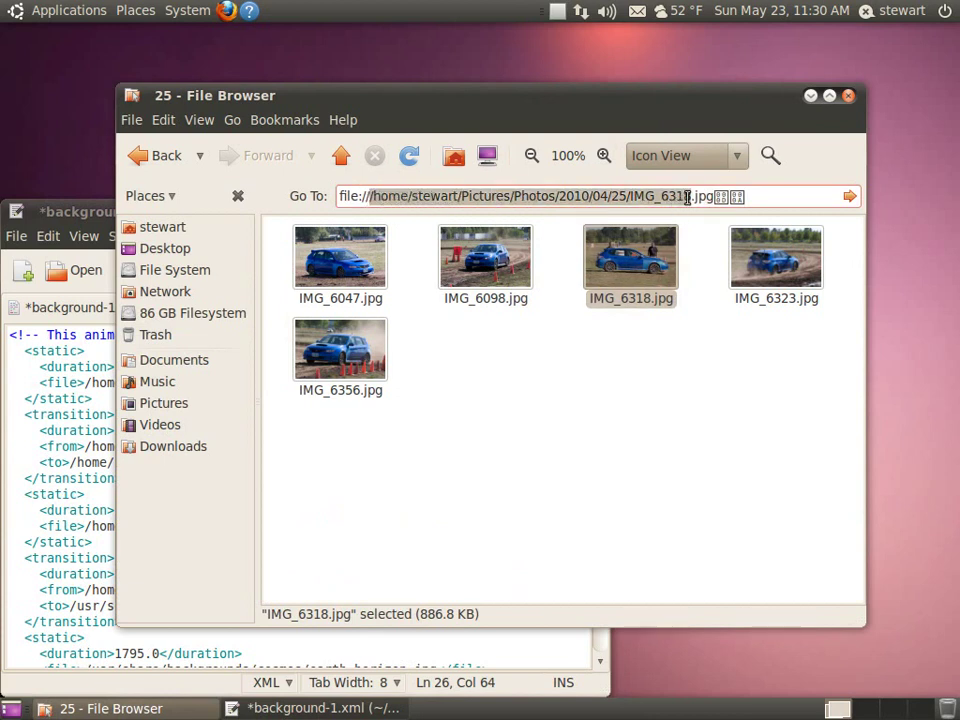
Replace earth-horizon.jpg with IMG_6318.jpg in the transition end and the third slide.
click(100, 510)
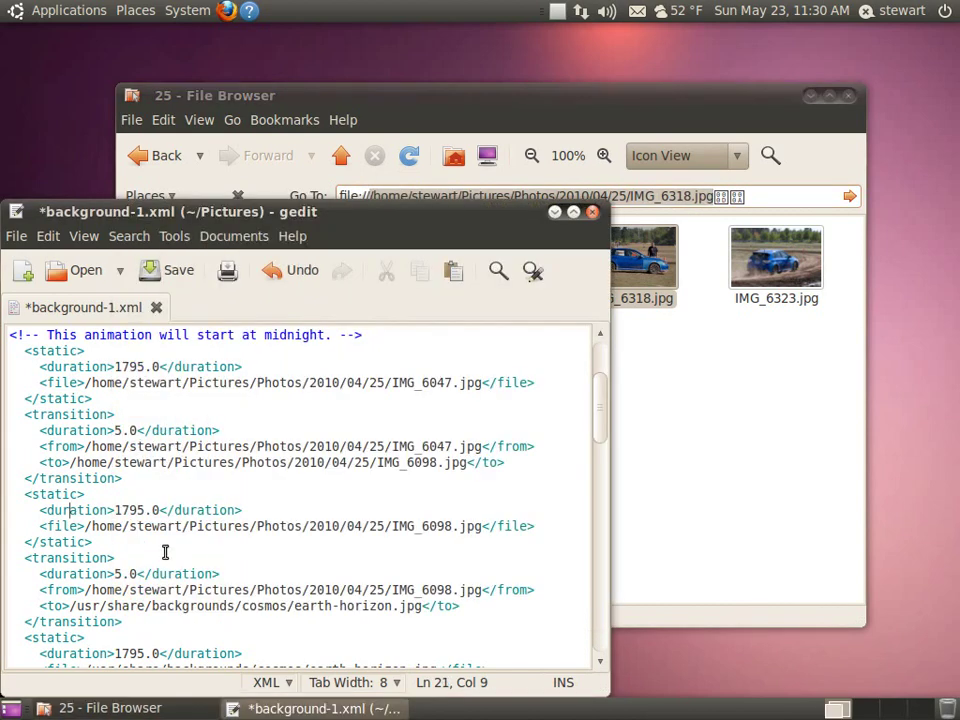
scroll(200, 555, down, 1)
drag(71, 558, 425, 560)
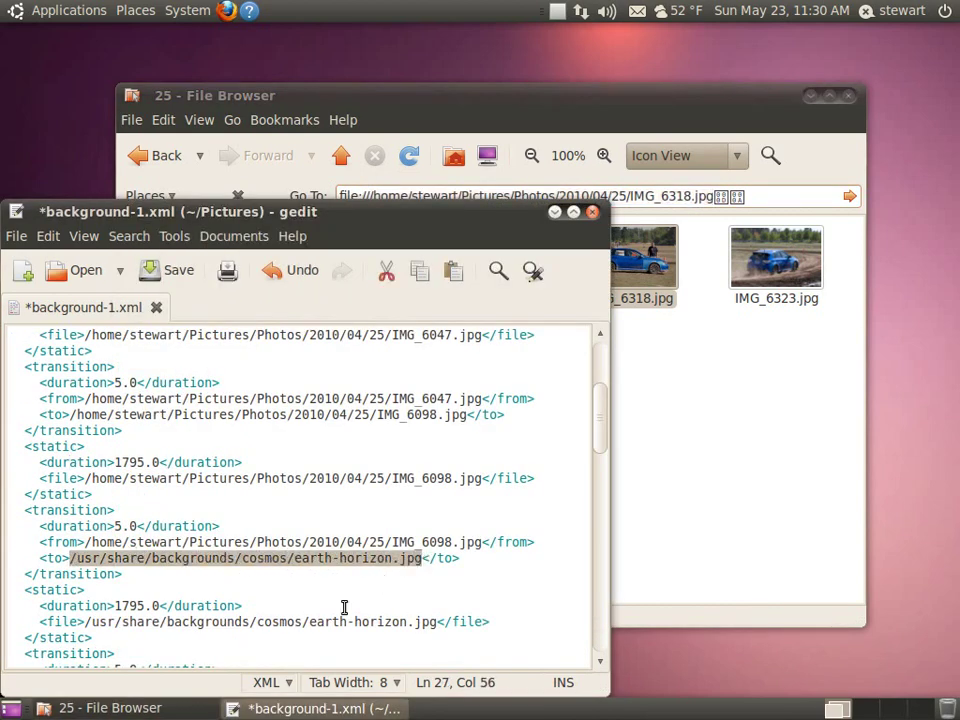
text(/home/stewart/Pictures/Photos/2010/04/25/IMG_6318.jpg)
drag(86, 622, 437, 622)
text(/home/stewart/Pictures/Photos/2010/04/25/IMG_6318.jpg)
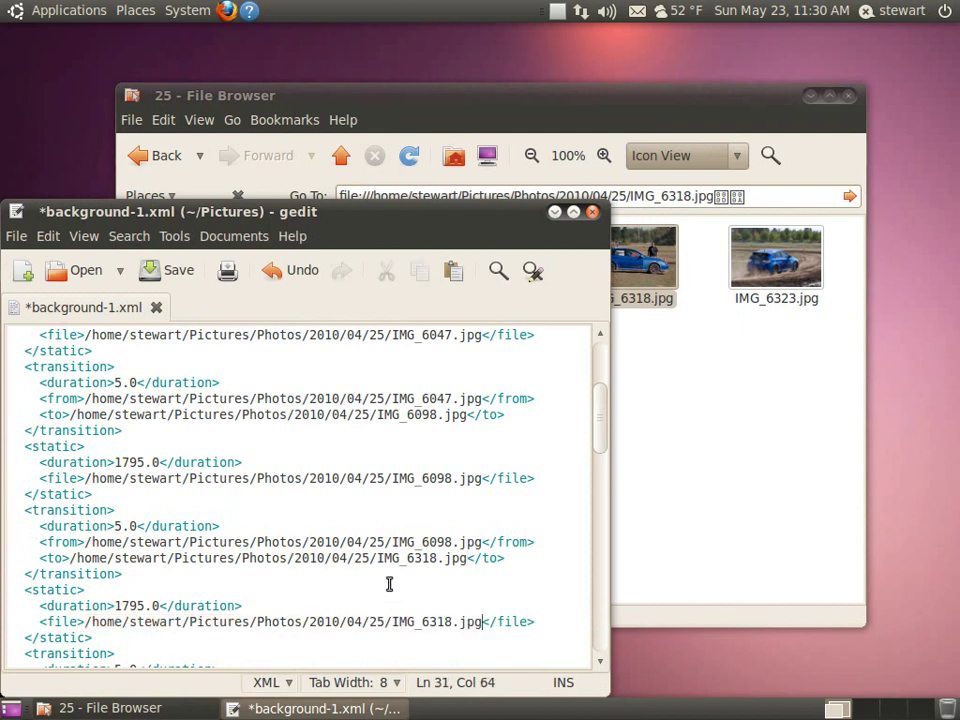
Remove the leftover cosmos slides and make the final transition start from IMG_6318.jpg.
drag(600, 418, 600, 461)
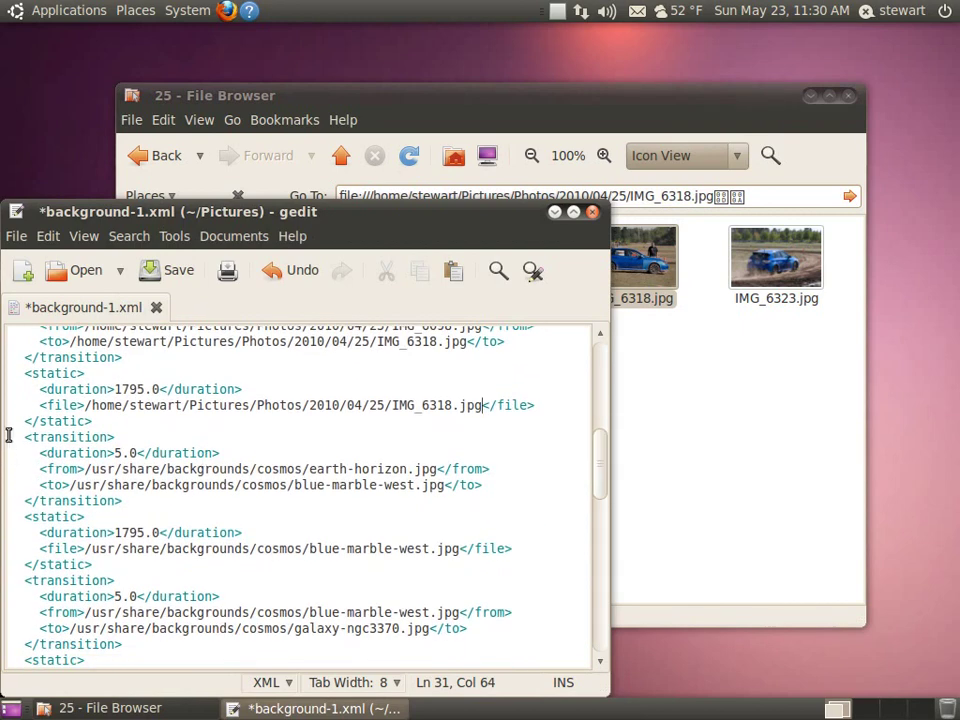
mouse_move(9, 437)
mouse_down()
mouse_move(3, 688)
mouse_move(3, 563)
mouse_move(3, 580)
mouse_up()
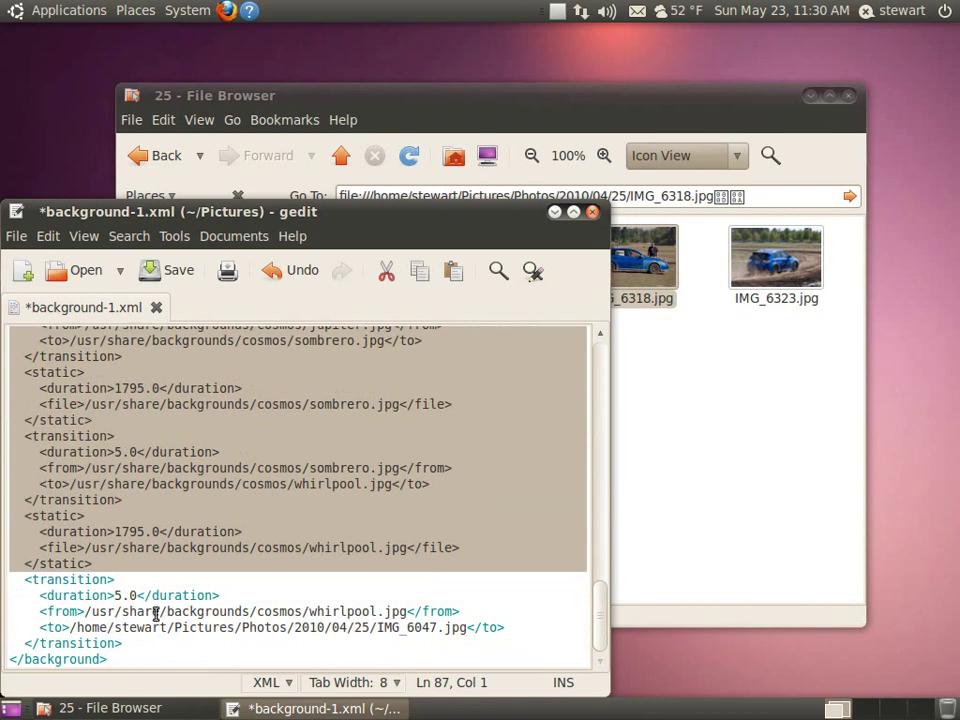
key(ctrl+v)
click(86, 611)
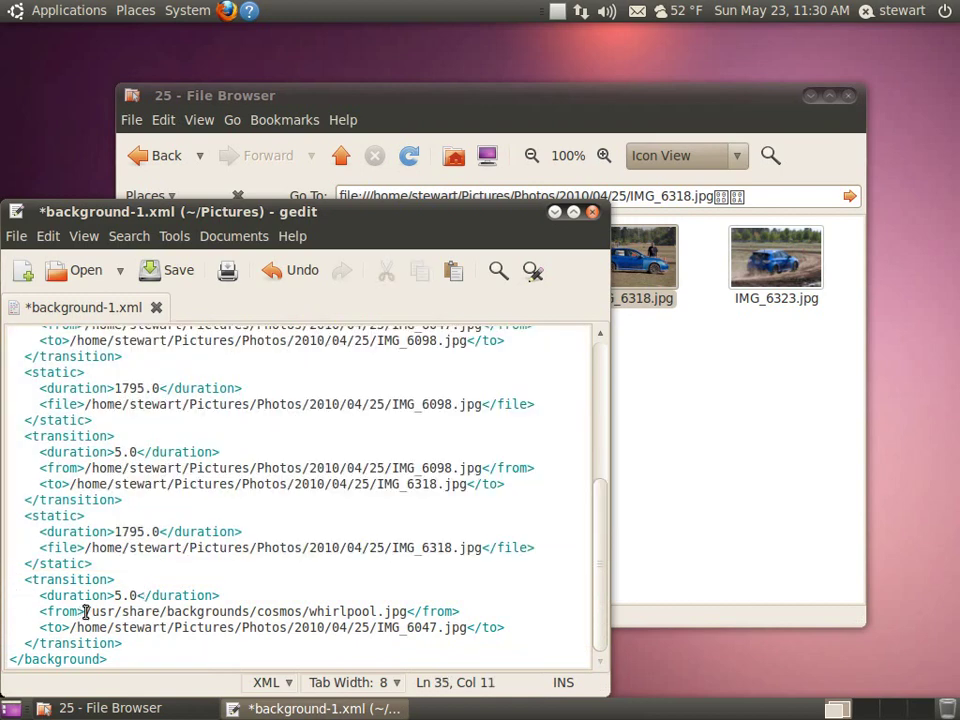
drag(86, 611, 405, 617)
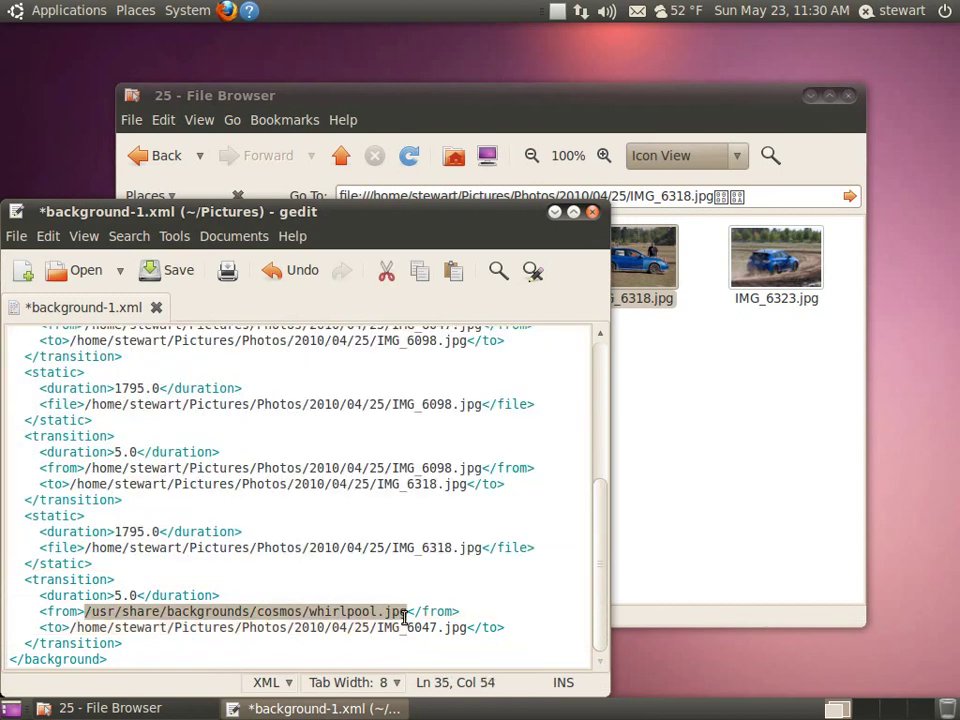
text(/home/stewart/Pictures/Photos/2010/04/25/IMG_6318.jpg)
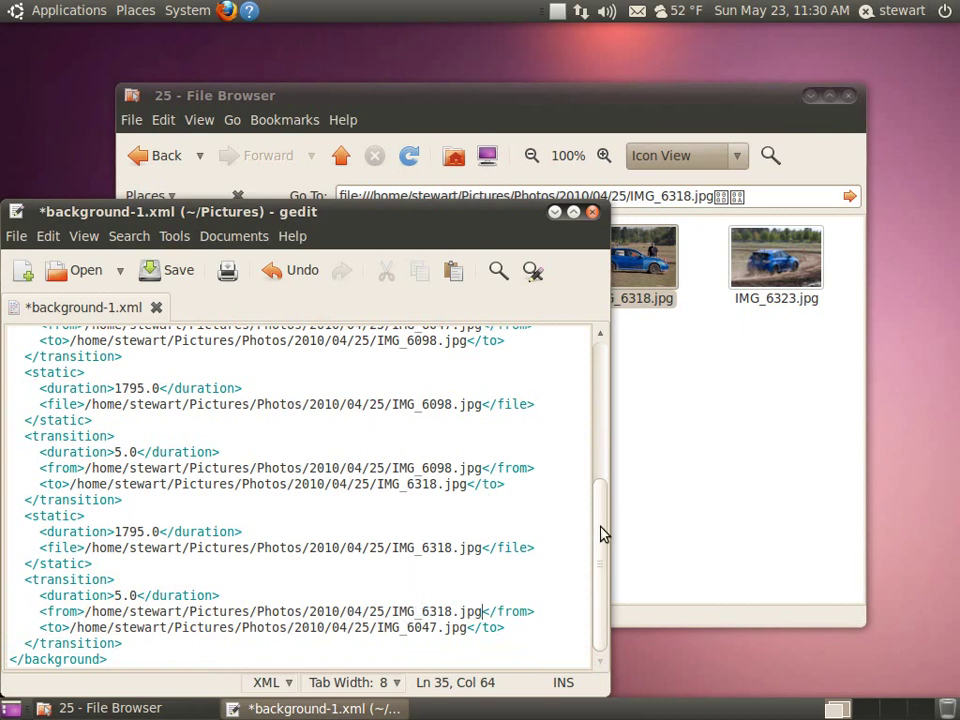
Save background-1.xml and close gedit.
mouse_move(603, 534)
mouse_down()
mouse_move(602, 354)
mouse_move(600, 540)
mouse_move(585, 443)
mouse_move(172, 325)
mouse_up()
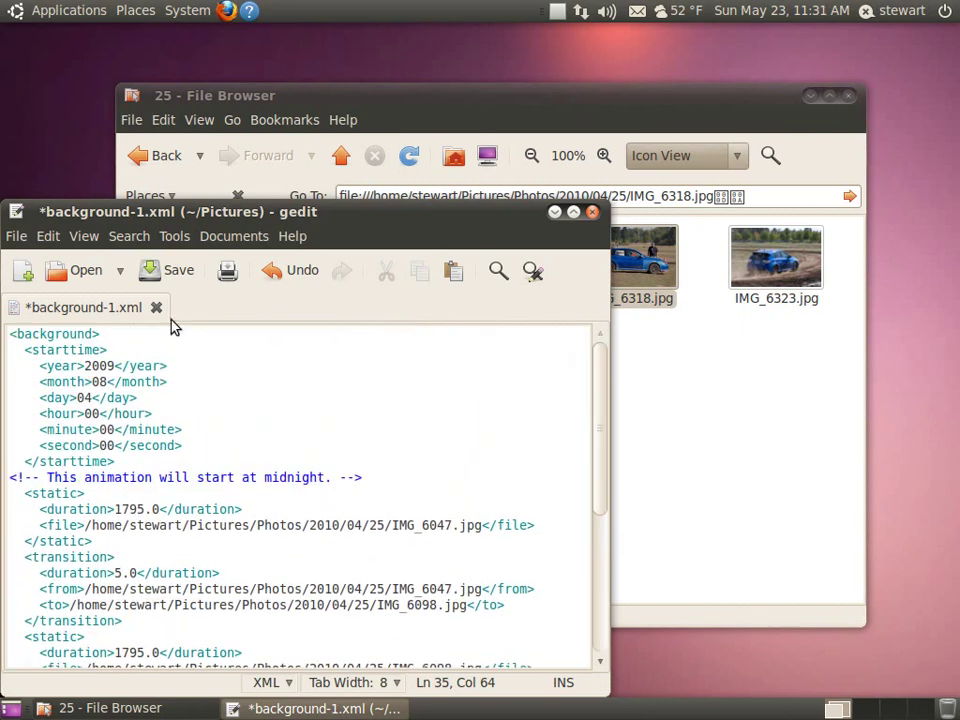
click(147, 276)
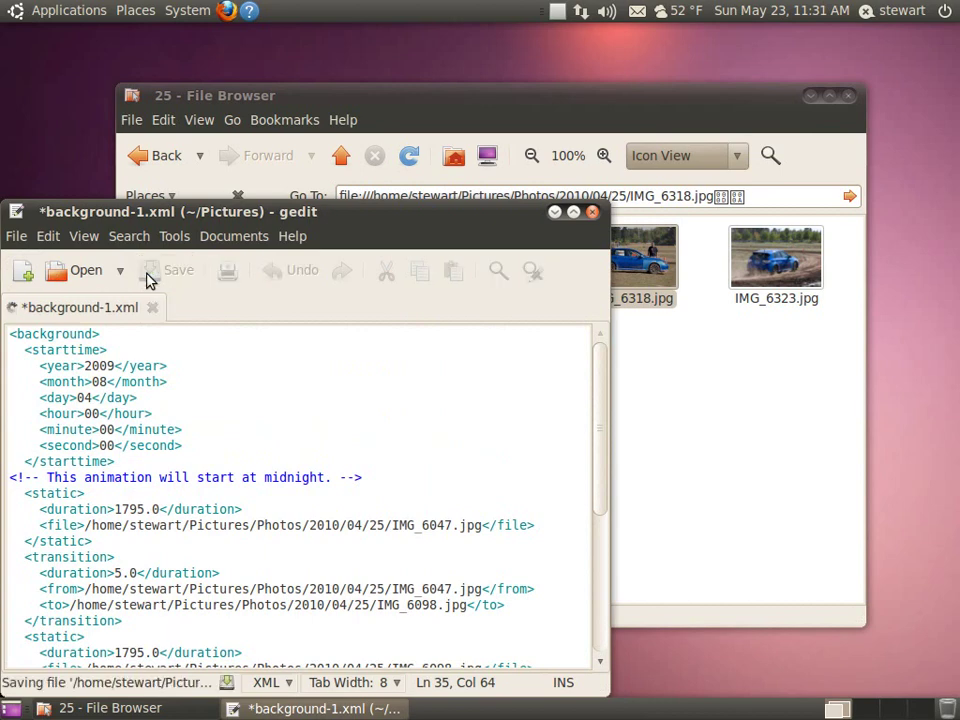
click(592, 212)
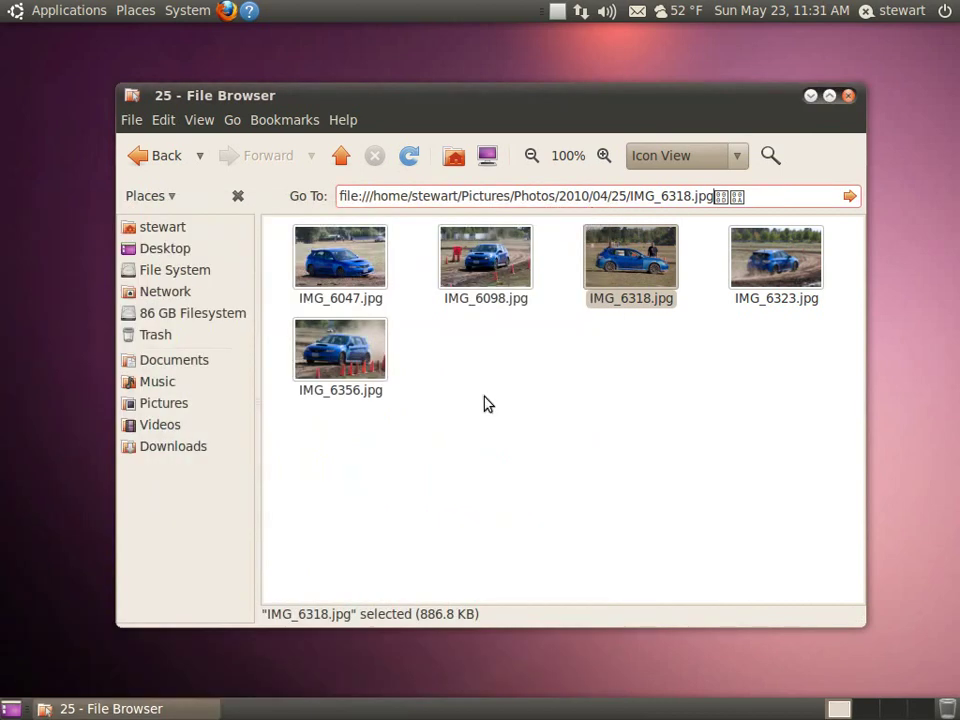
Close the file browser and open the desktop background settings from the desktop menu.
click(484, 403)
click(848, 95)
right_click(367, 101)
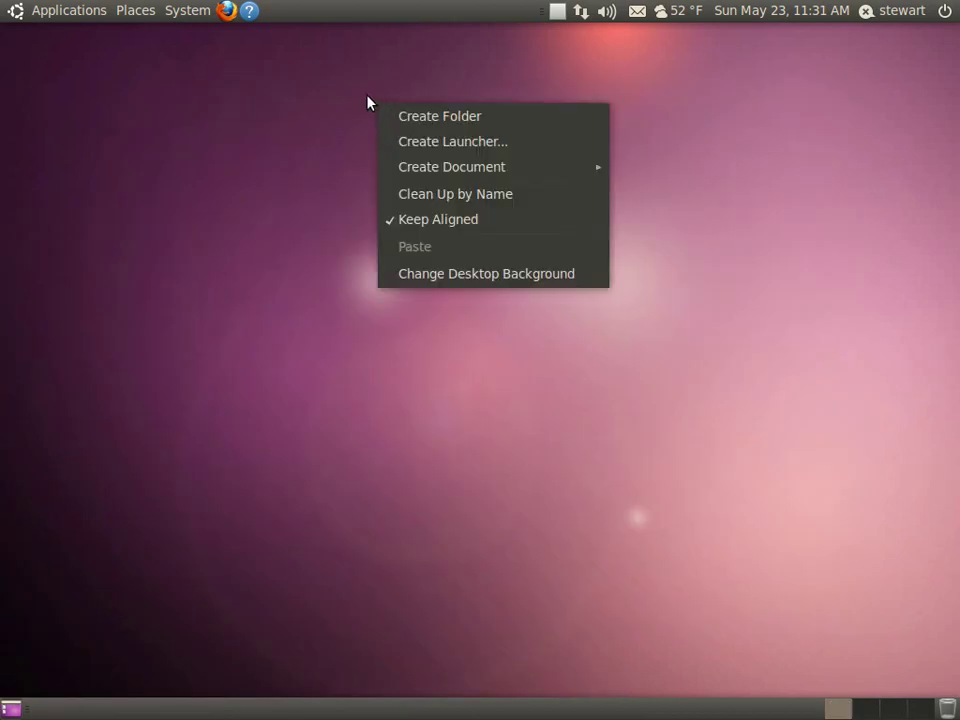
click(480, 274)
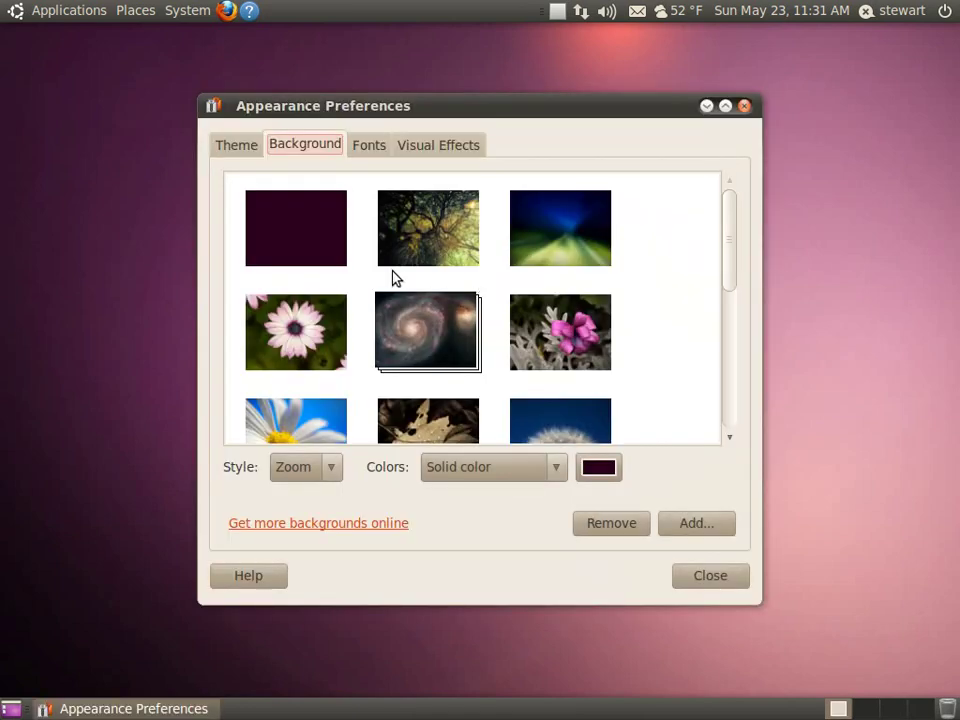
Add Pictures/background-1.xml as wallpaper using the All files filter, then close Appearance Preferences.
click(684, 524)
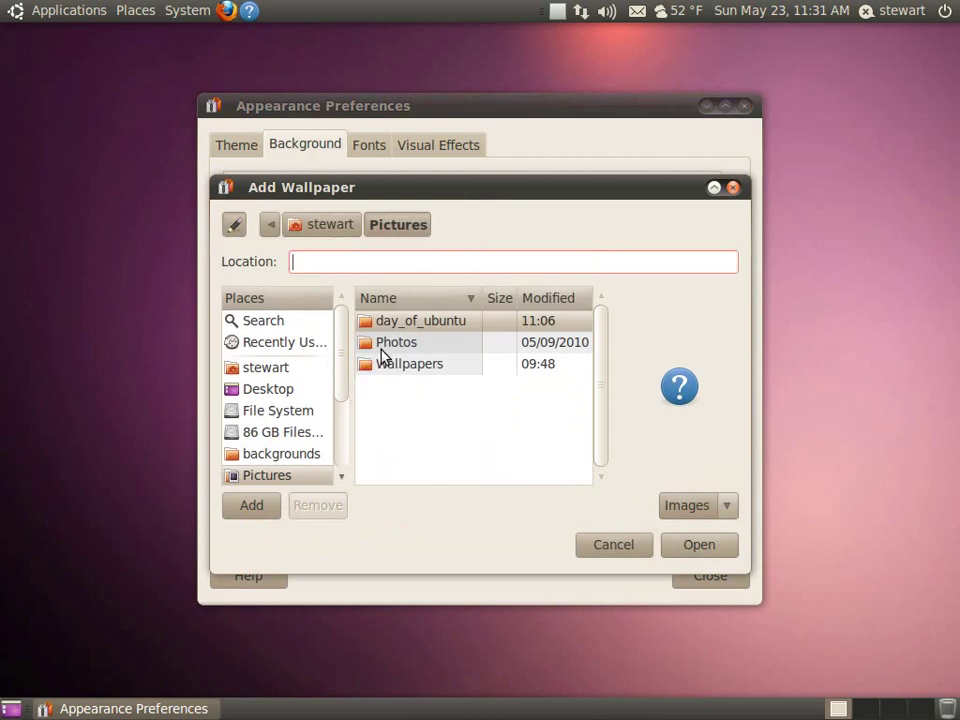
click(263, 476)
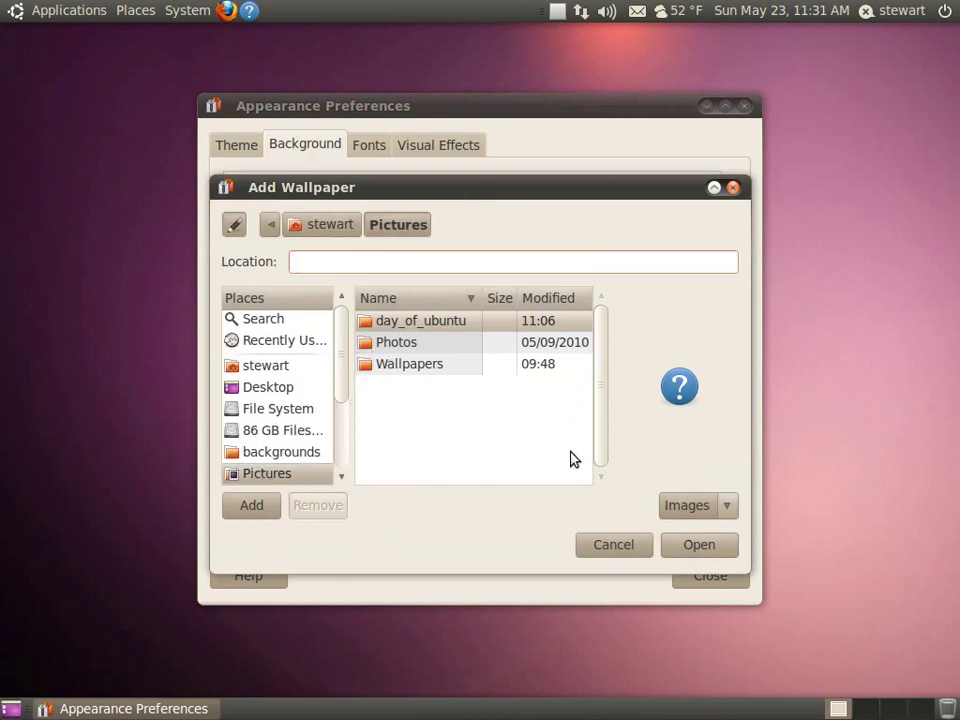
click(667, 507)
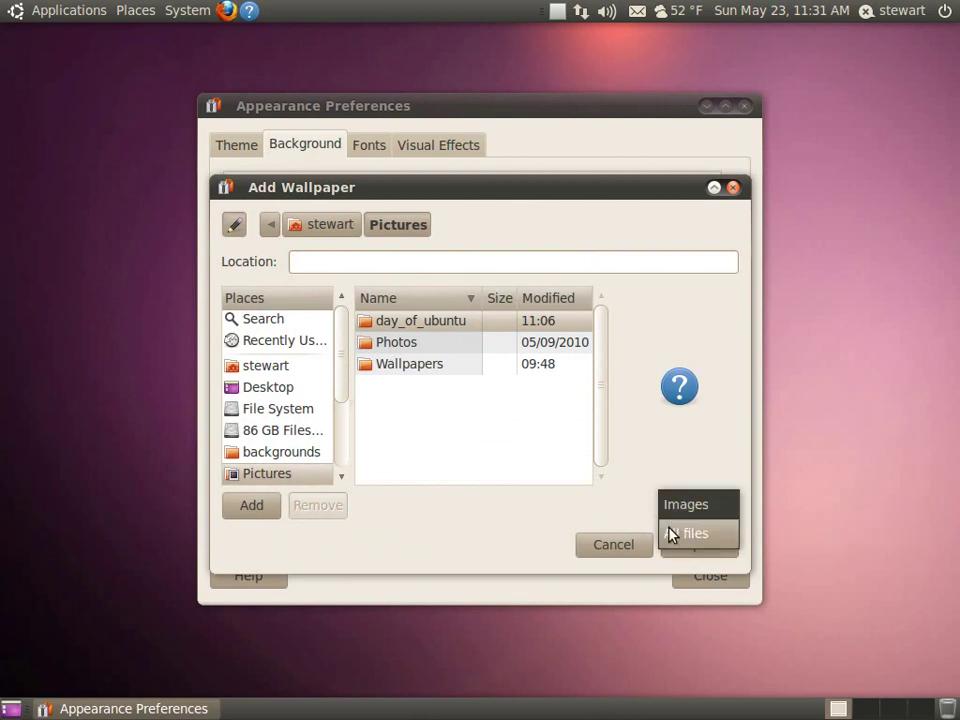
click(671, 531)
click(427, 387)
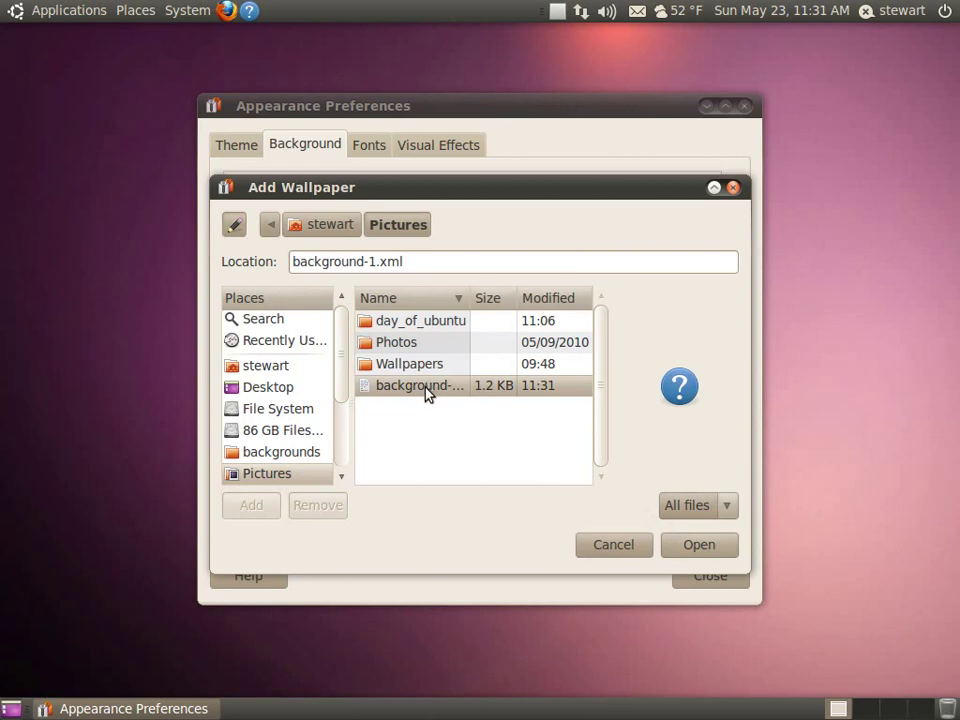
click(679, 549)
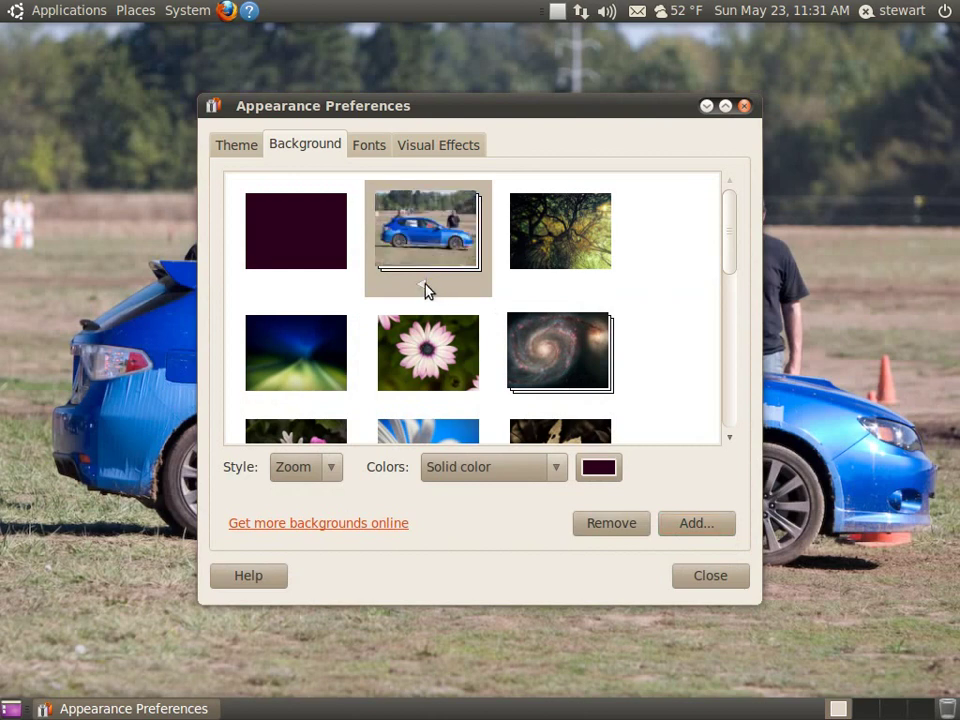
click(701, 582)
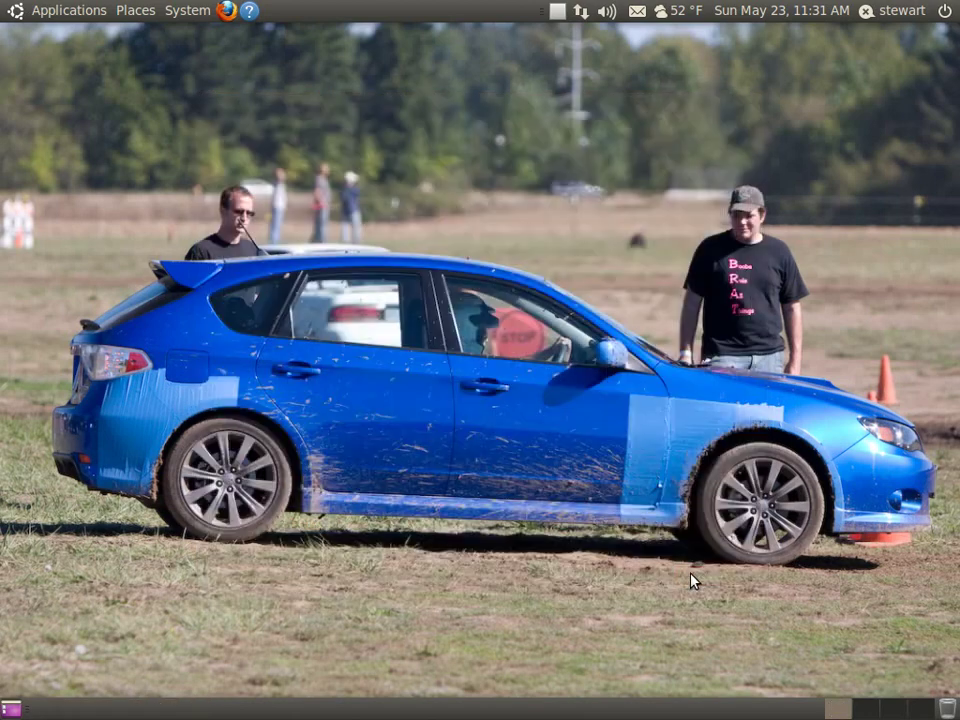
click(70, 10)
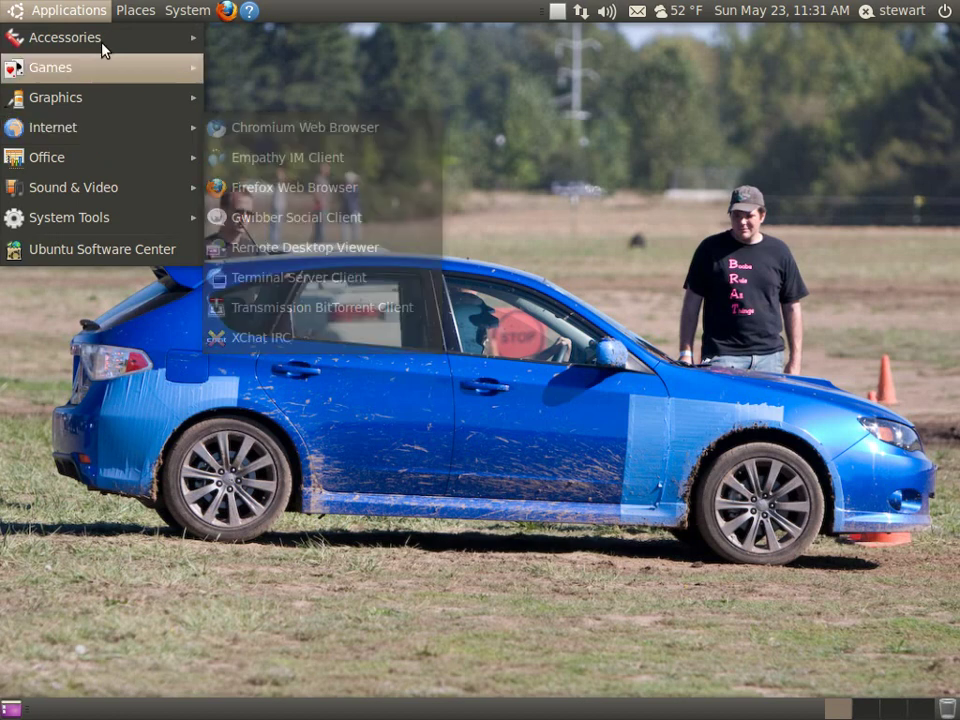
mouse_move(65, 37)
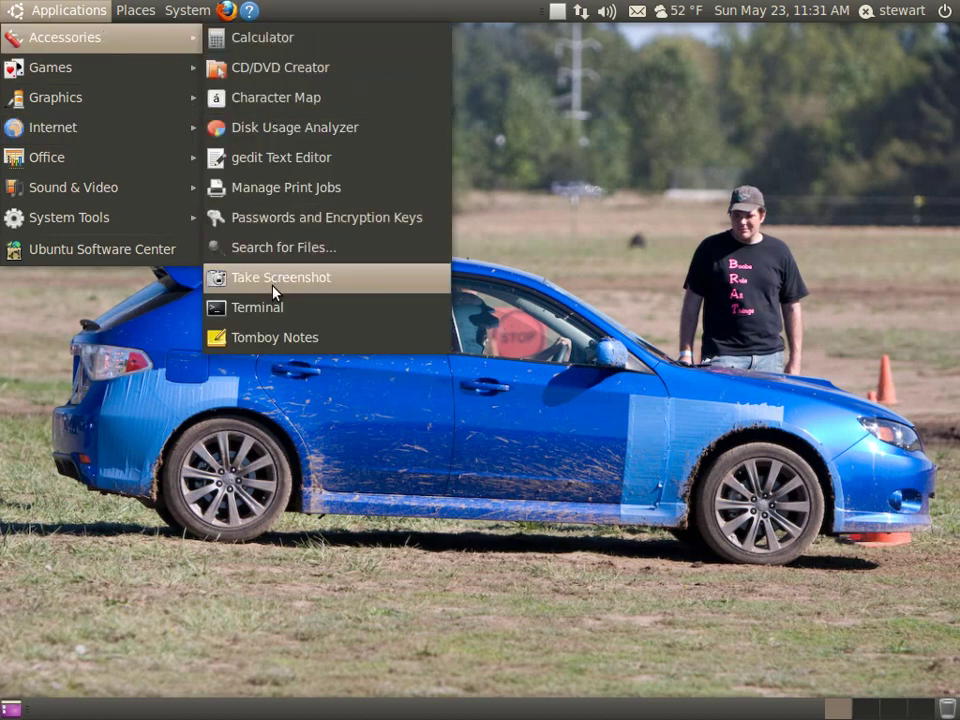
Reopen background-1.xml in gedit; set the first photo to 5.0 and first transition to 1.0.
click(258, 160)
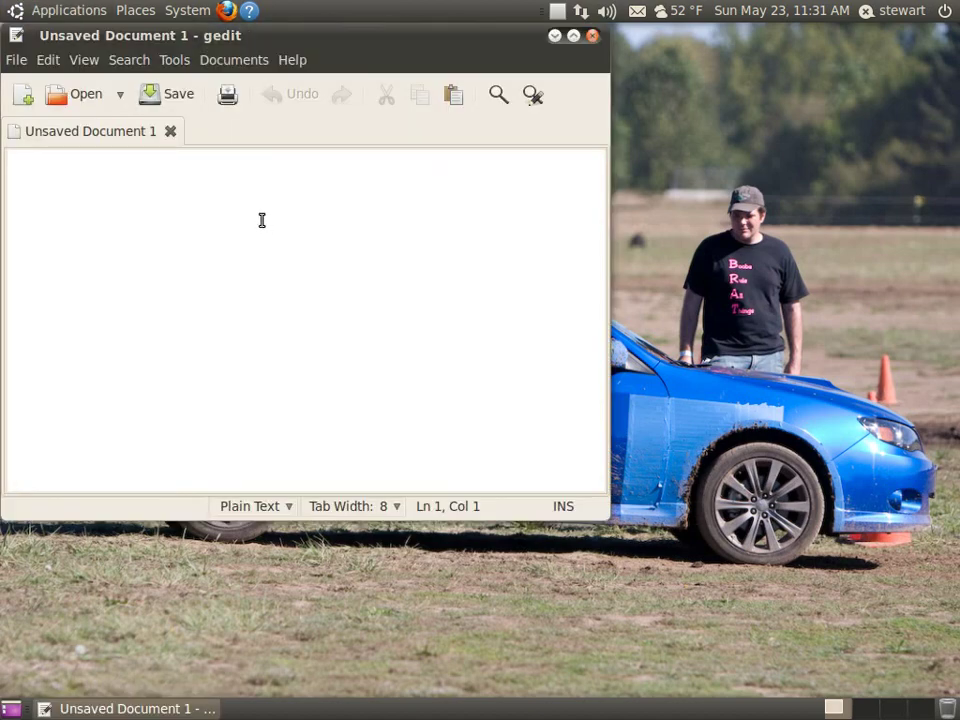
click(120, 94)
click(124, 124)
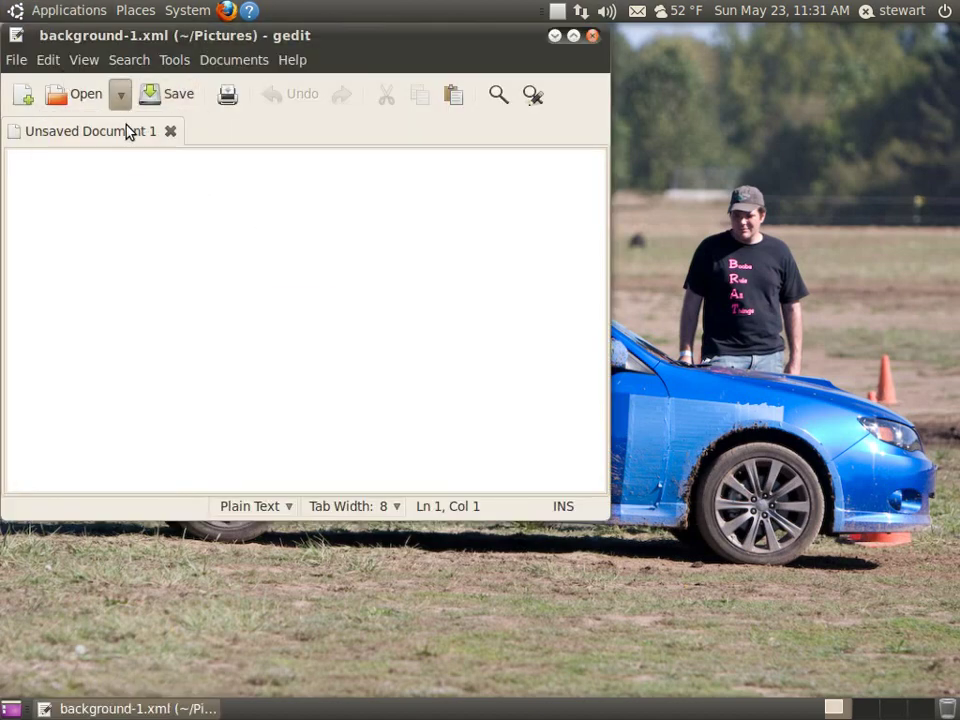
drag(114, 333, 145, 334)
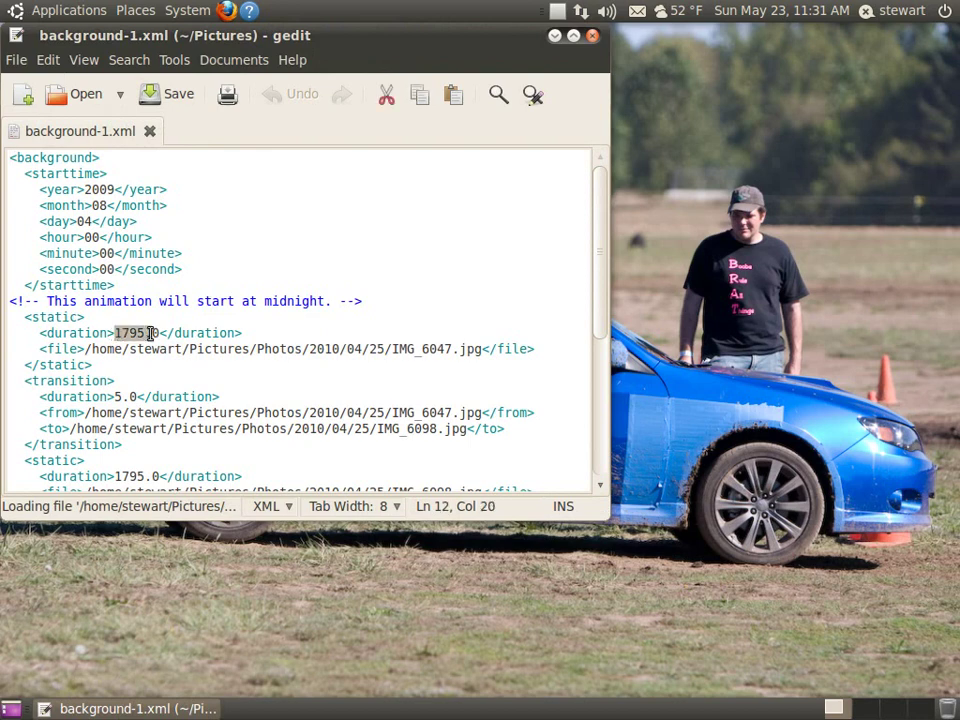
text(5)
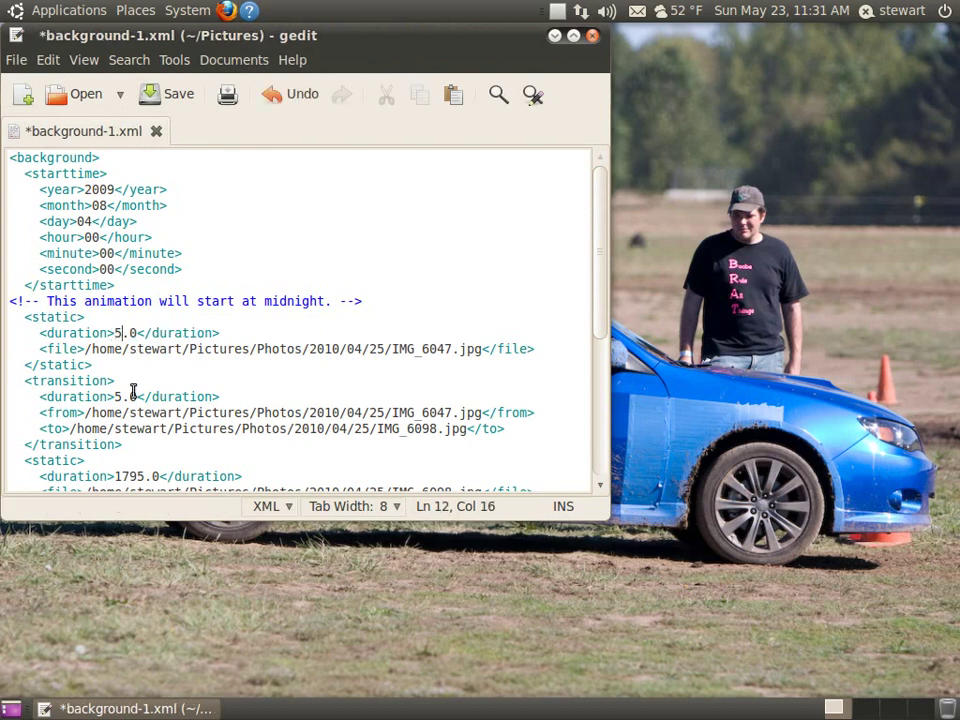
double_click(119, 397)
text(2)
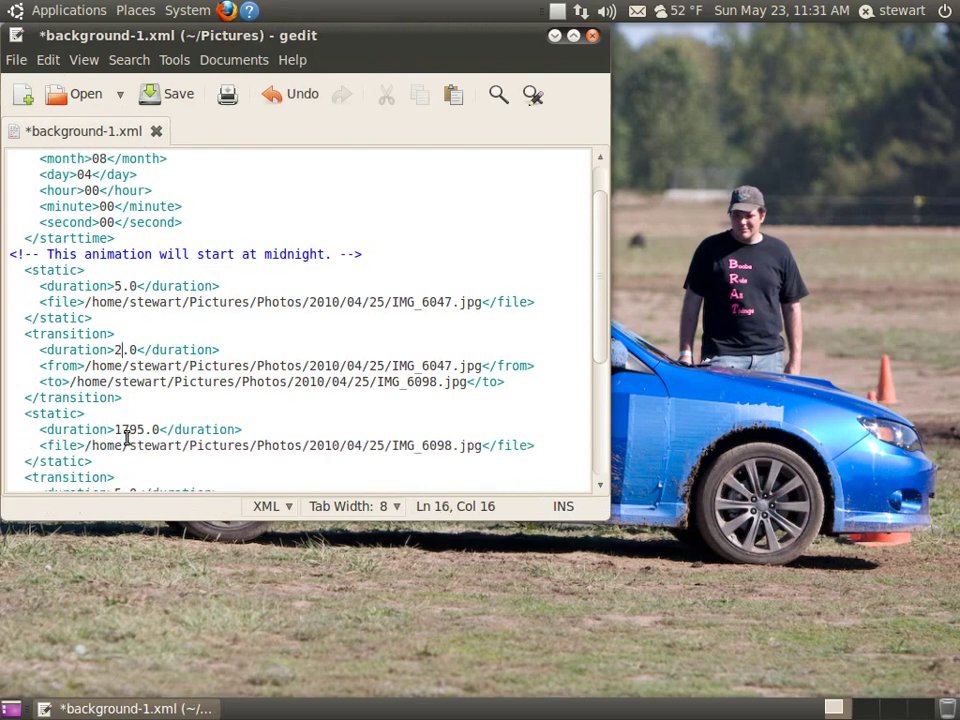
scroll(122, 436, down, 1)
key(BackSpace)
text(1)
Set the second photo's duration to 5.0 and the second transition to 1.0.
double_click(125, 429)
text(5)
scroll(131, 432, down, 3)
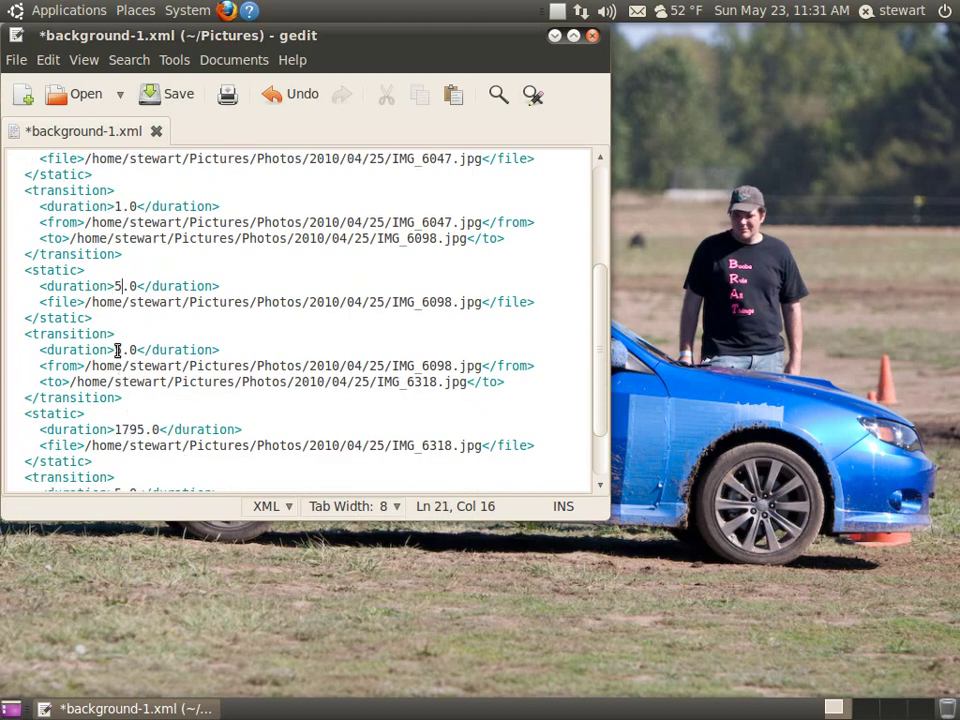
double_click(129, 429)
click(115, 349)
key(Delete)
text(1)
click(129, 428)
double_click(129, 428)
Set the third photo to 5.0 and the last transition to 1.0, then save and close.
text(5)
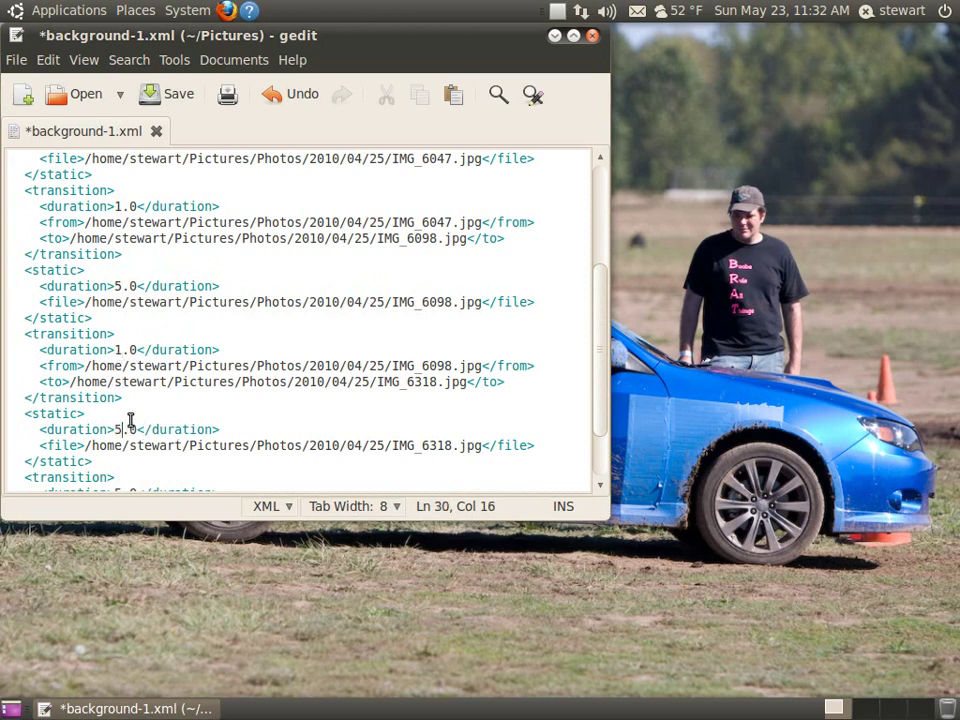
scroll(129, 420, down, 3)
click(117, 420)
key(Delete)
text(1)
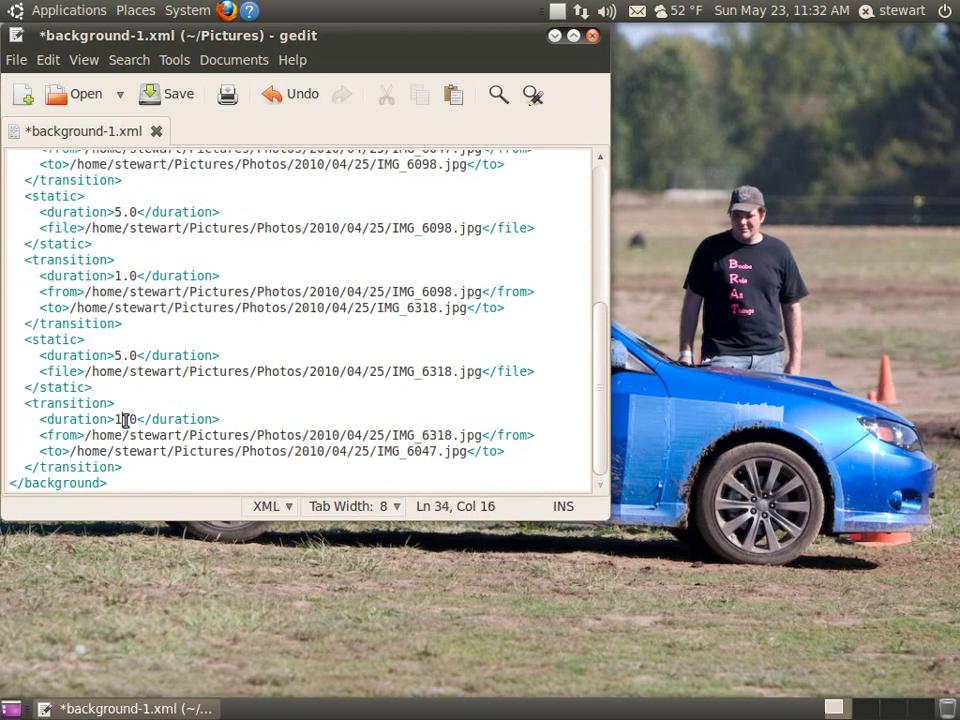
key(ctrl+s)
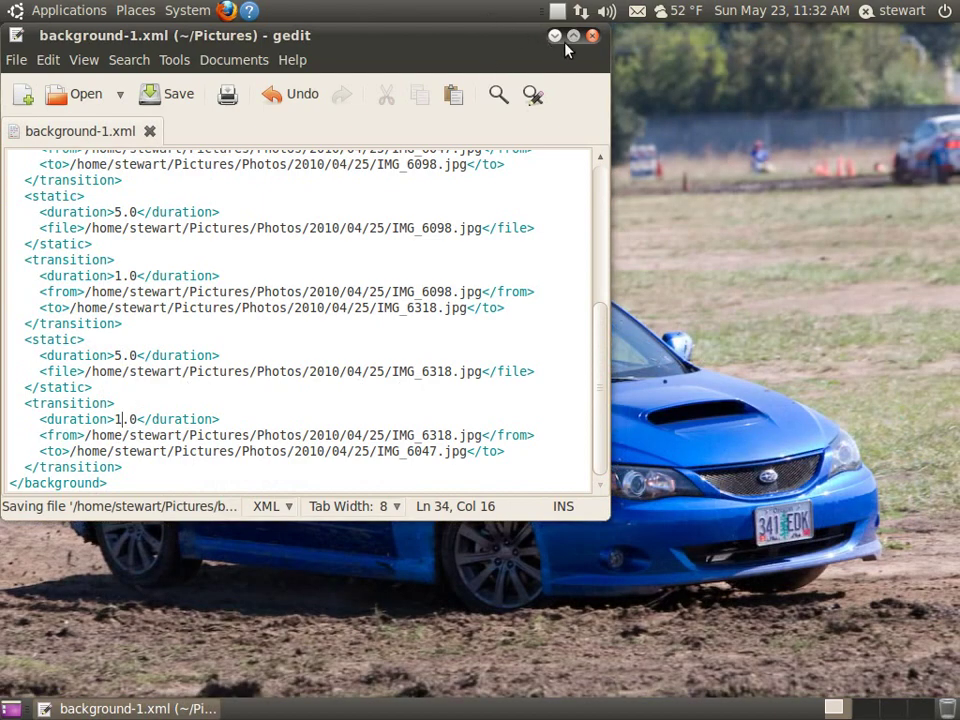
click(592, 35)
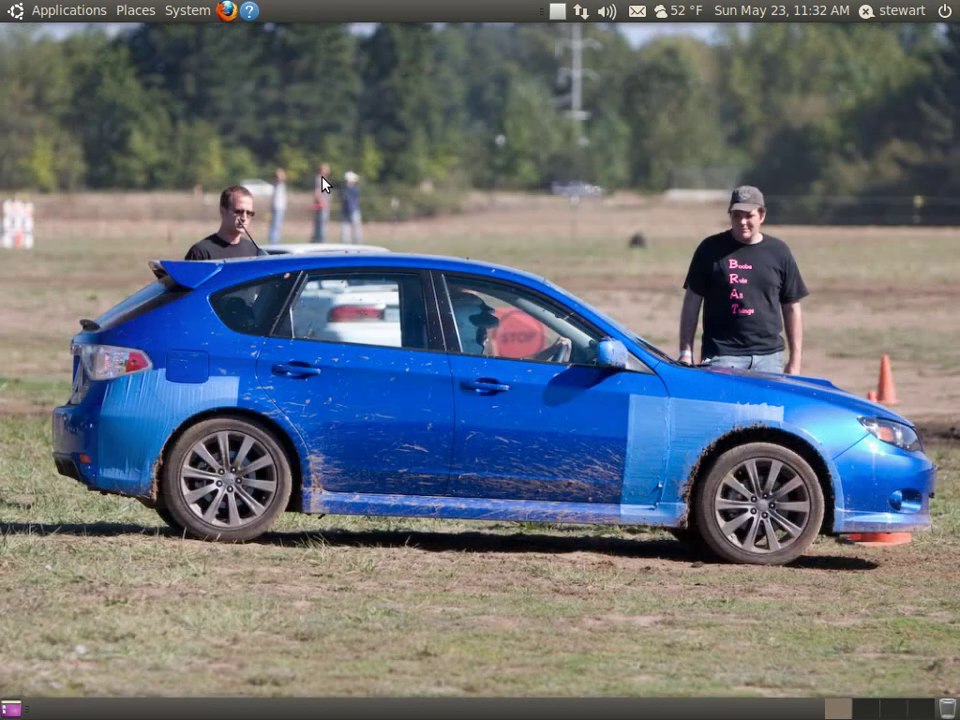
Launch Firefox from the top panel and select the address bar URL.
click(228, 12)
click(302, 95)
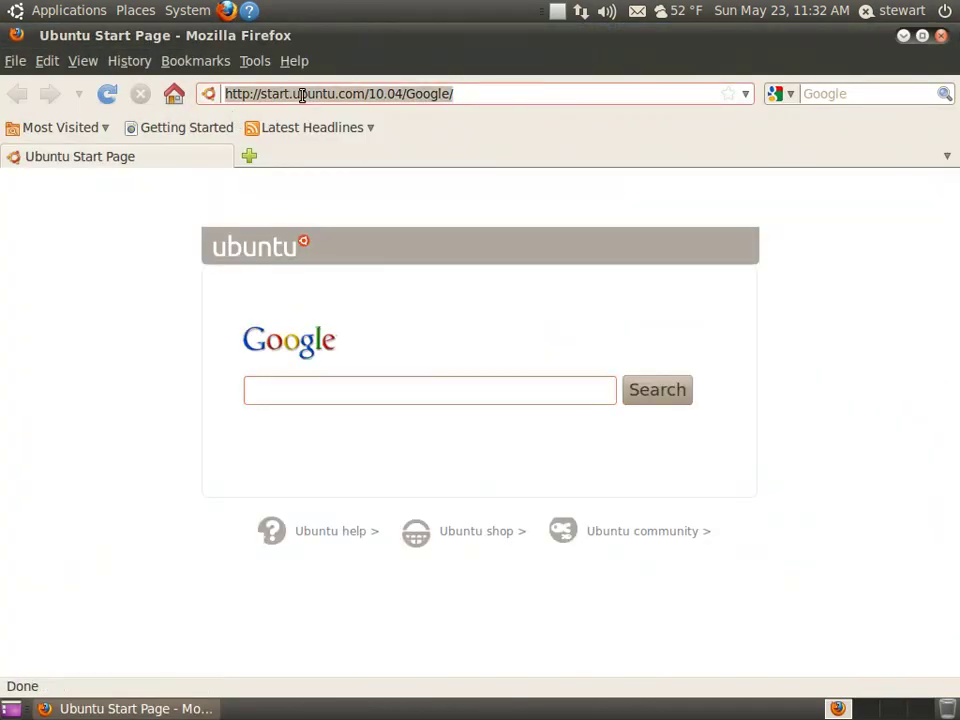
Load gnome-look.org in Firefox and scroll down the front page.
text(gnome-l)
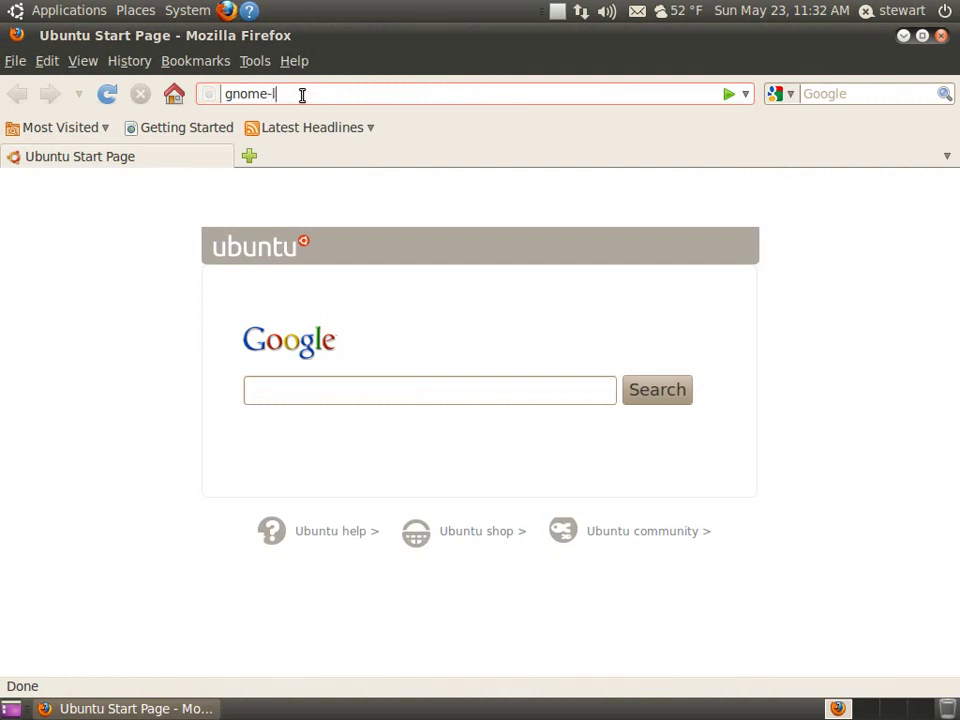
text(ook.org)
key(Return)
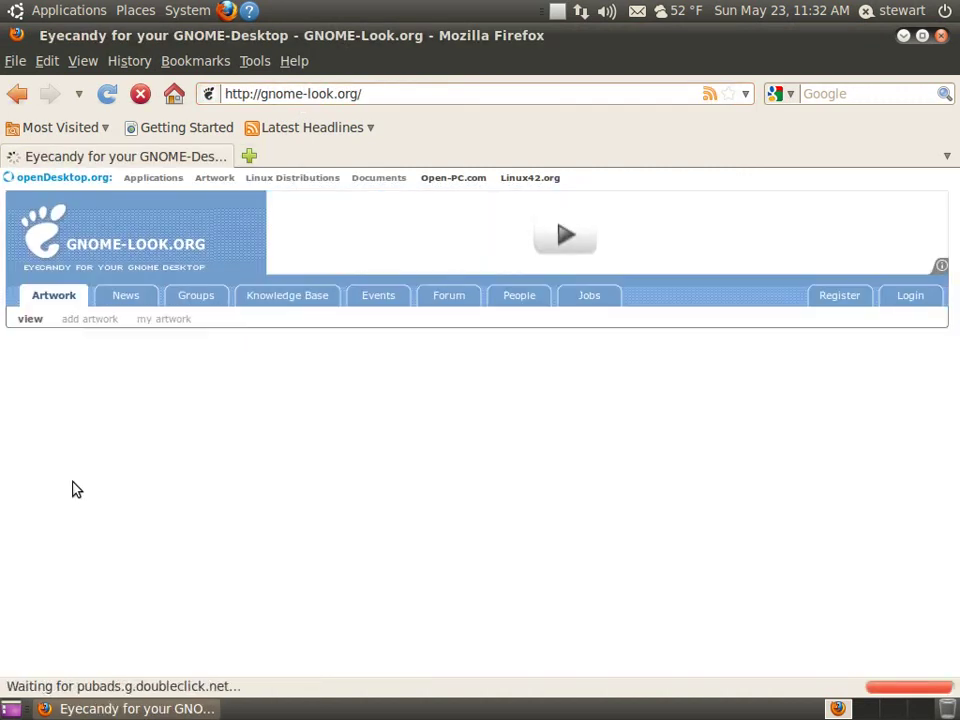
scroll(75, 495, down, 10)
scroll(75, 489, down, 4)
Search the site for 'wallshow' and open the Wallpaper Slideshow result.
click(43, 258)
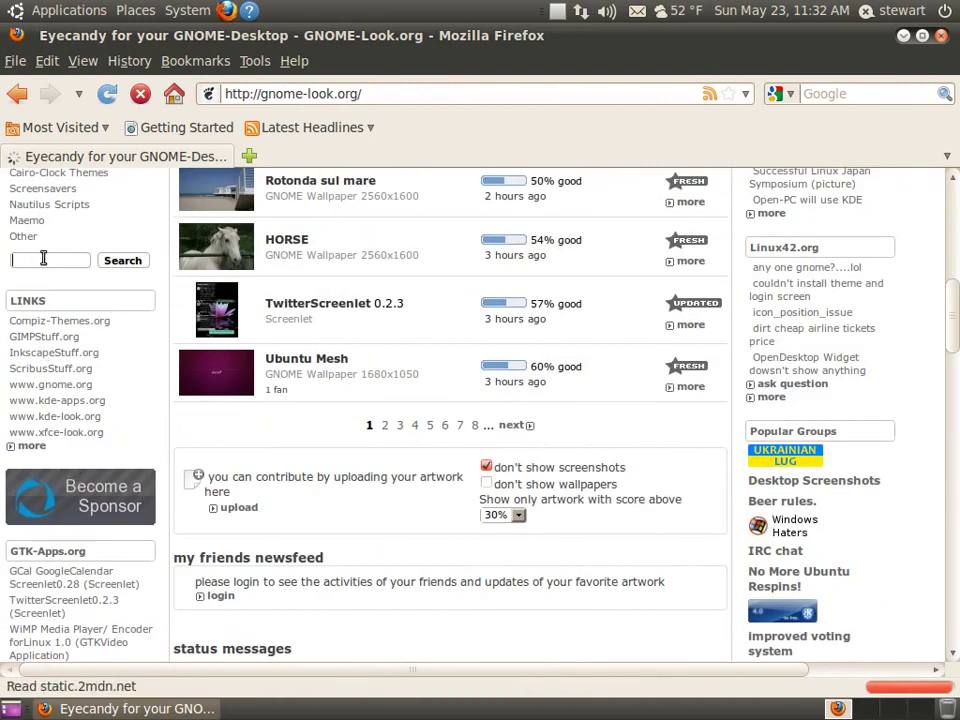
text(wallpape)
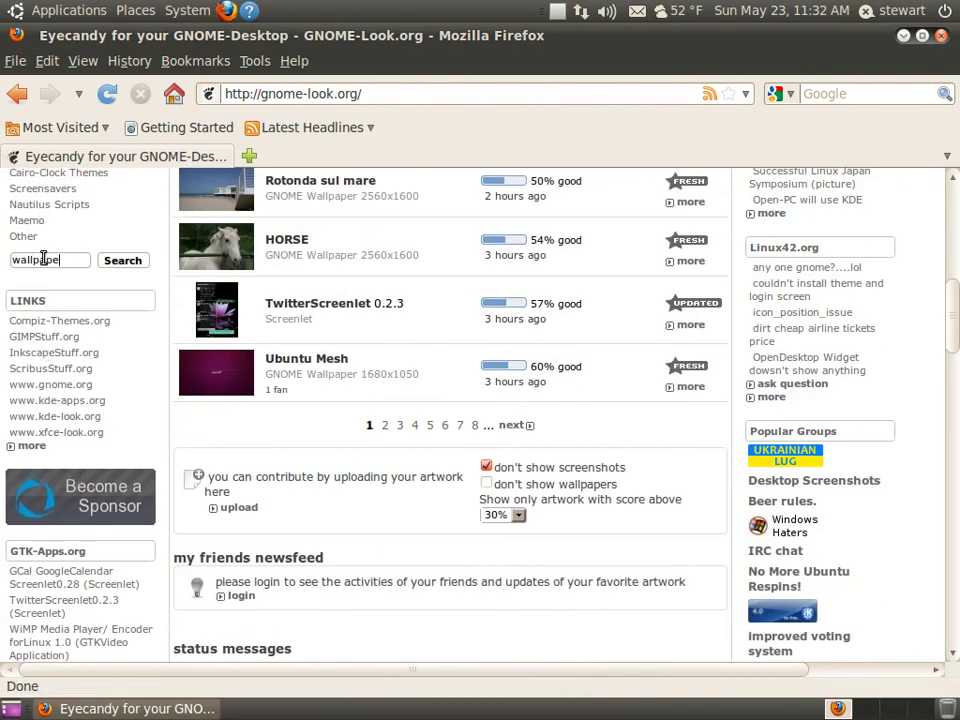
text(r slideshow)
key(Return)
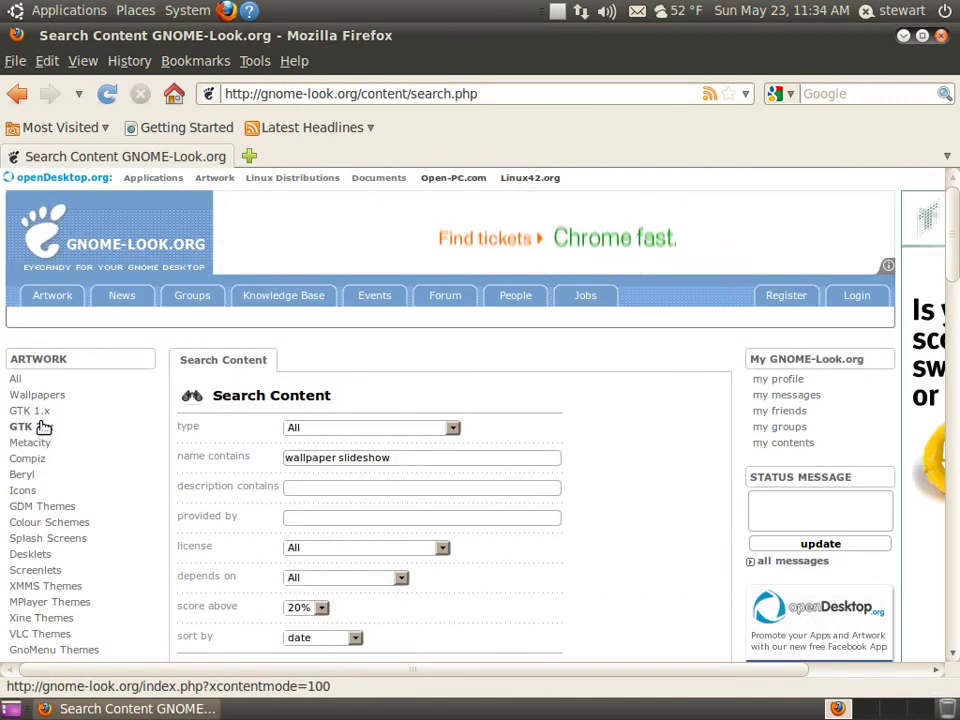
scroll(44, 427, down, 5)
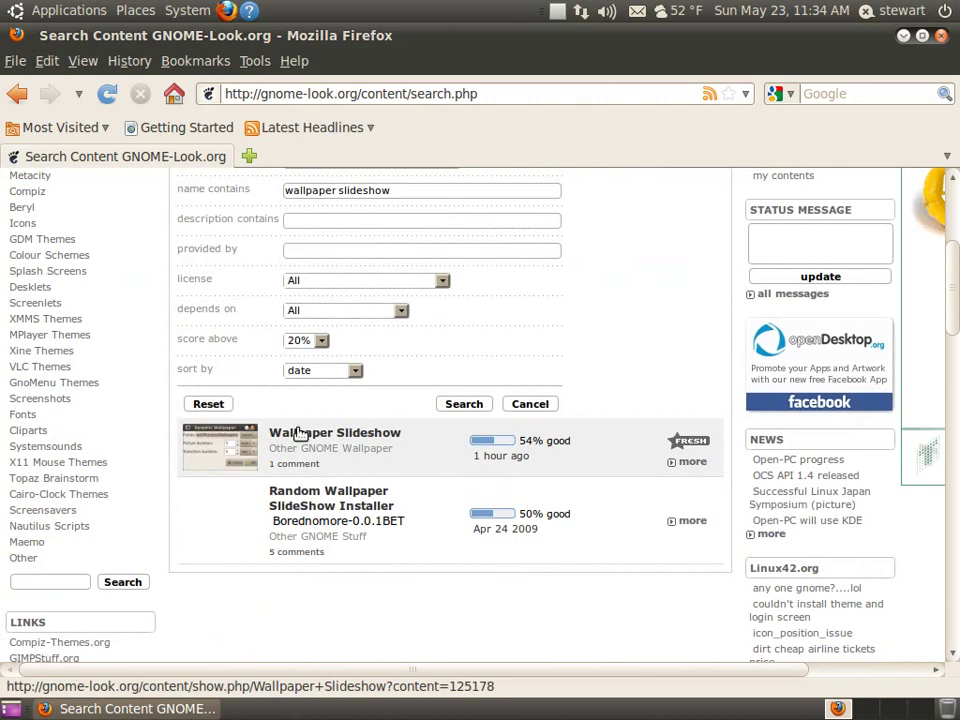
click(300, 432)
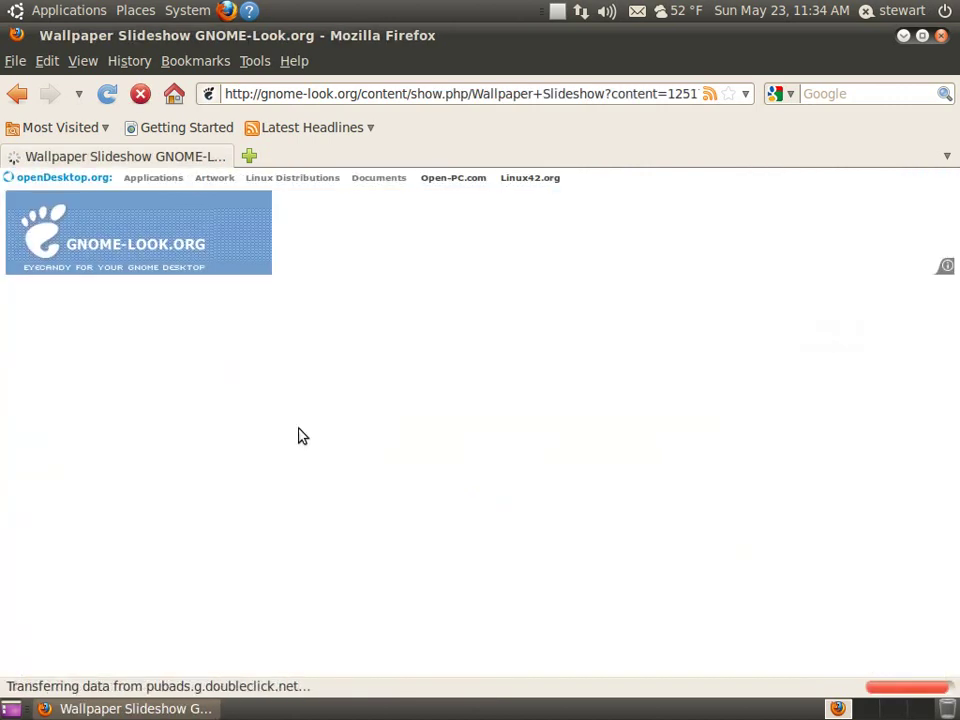
Save the Wallpaper Slideshow archive from GNOME-Look.org to disk.
click(220, 473)
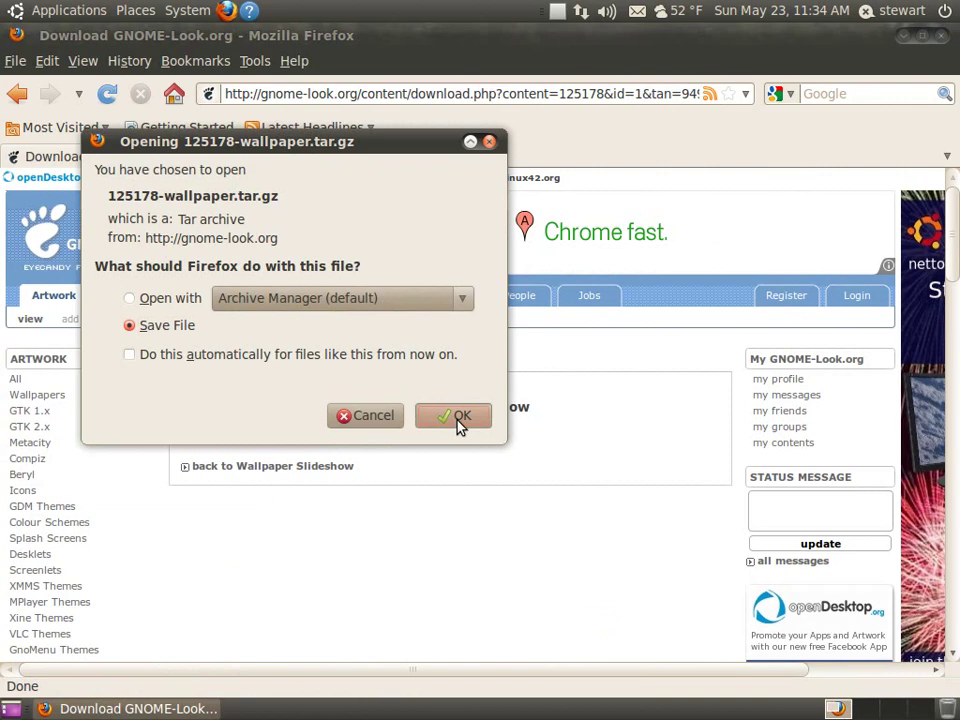
click(456, 424)
click(941, 399)
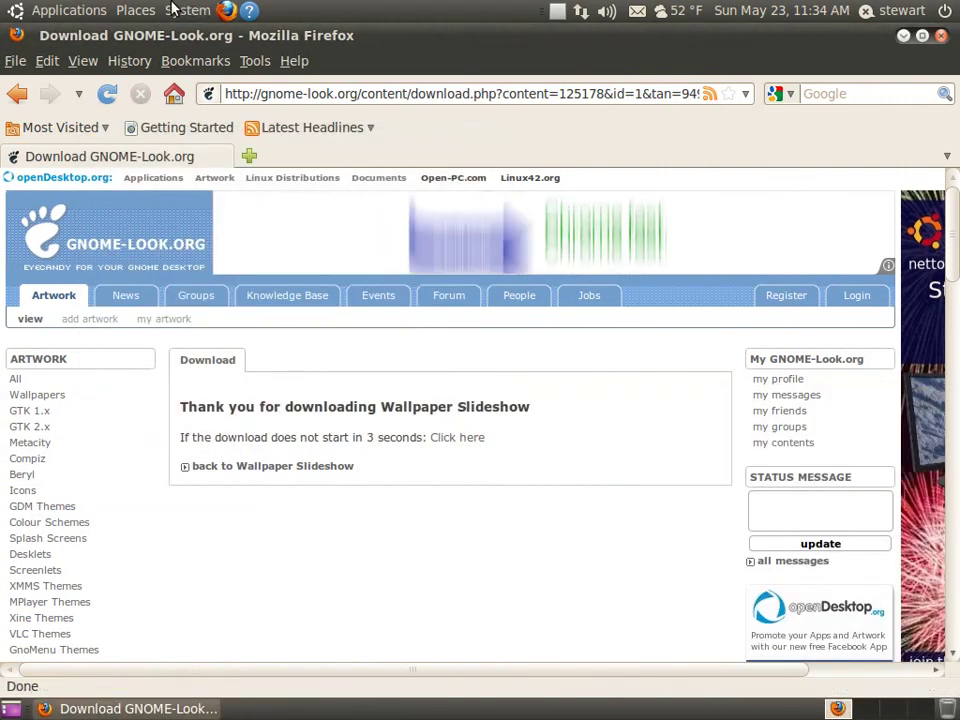
Close Firefox to return to the desktop.
click(135, 10)
click(857, 57)
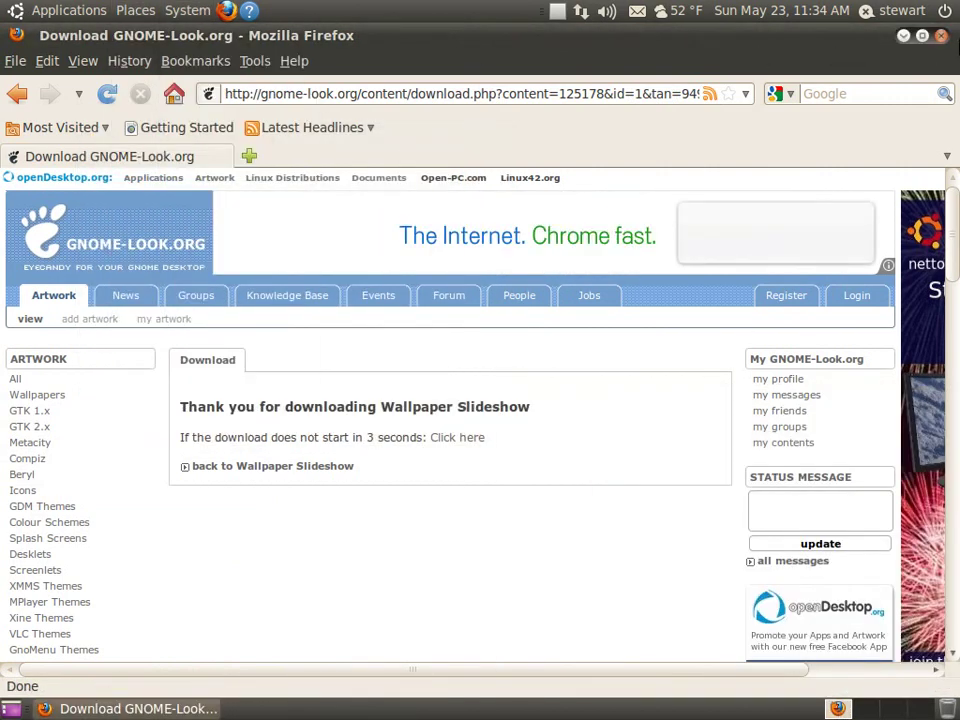
click(941, 35)
click(192, 11)
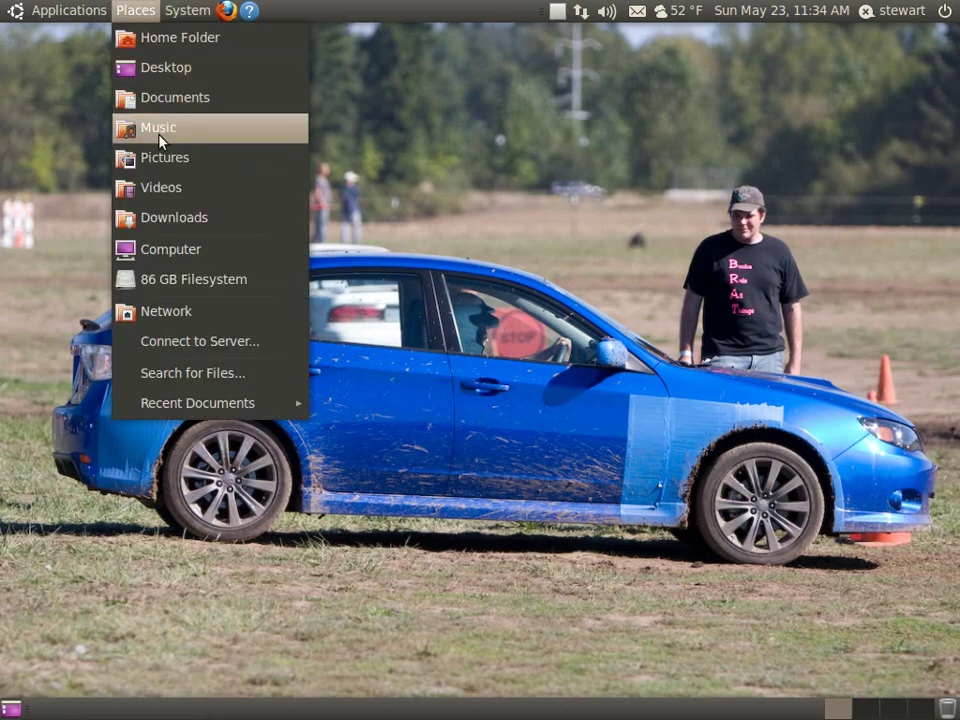
Extract 125178-wallpaper.tar.gz into the Downloads folder.
click(157, 216)
click(488, 286)
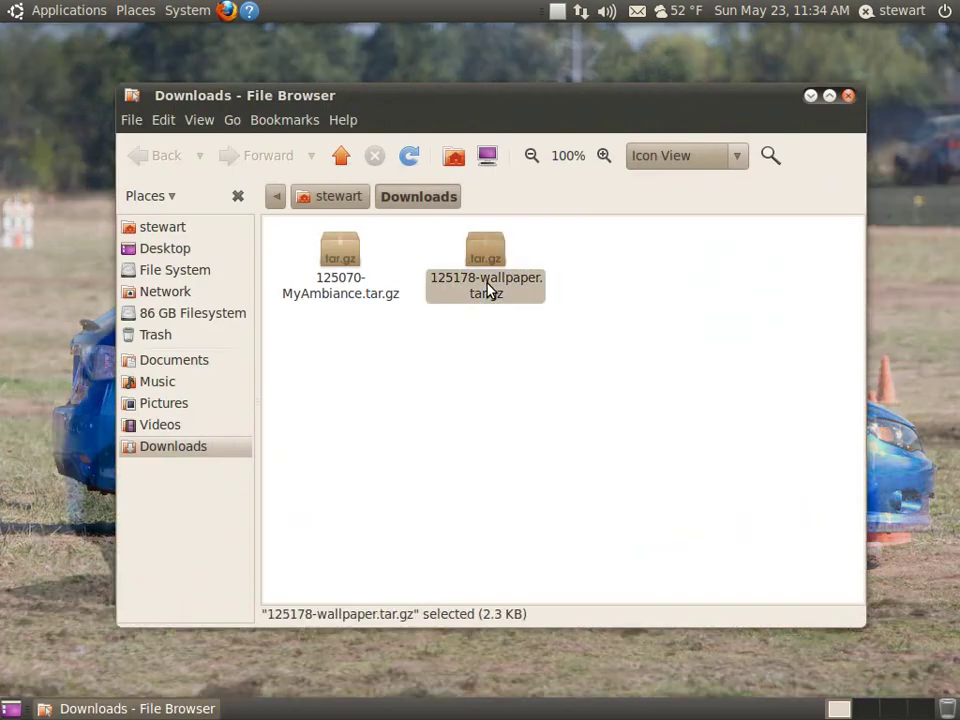
right_click(488, 282)
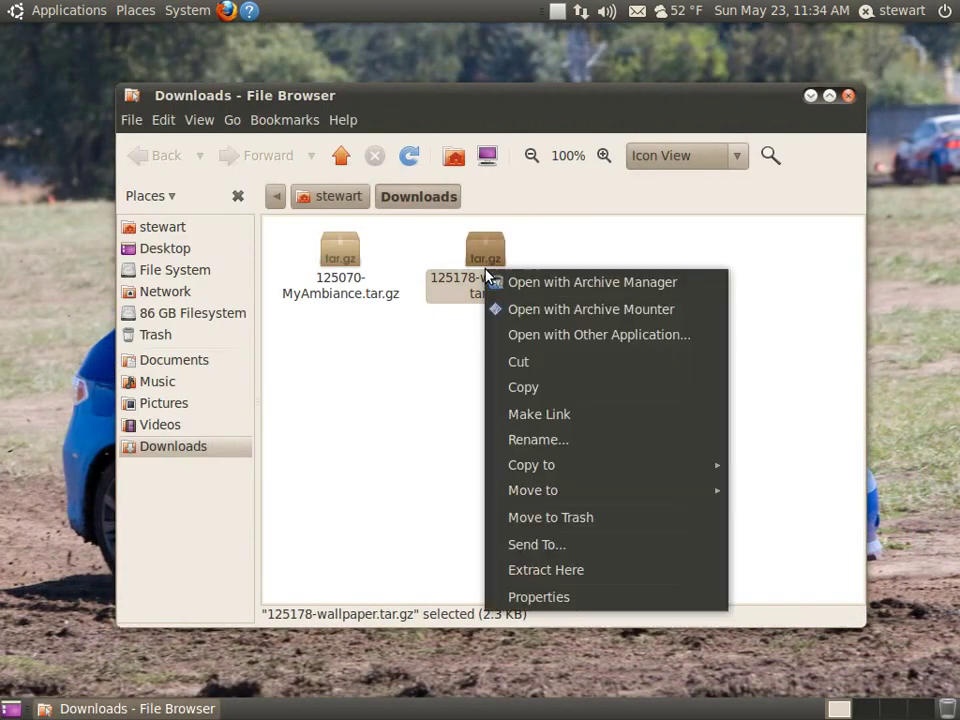
click(535, 570)
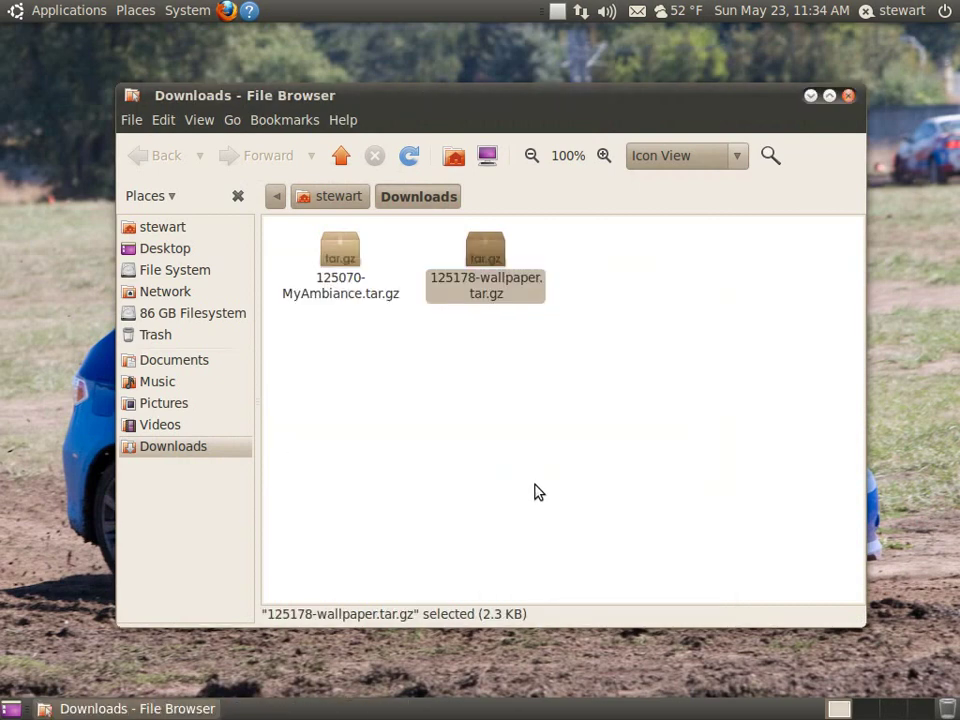
Run the extracted 'wallpaper' script to launch Dynamic Wallpaper.
click(624, 351)
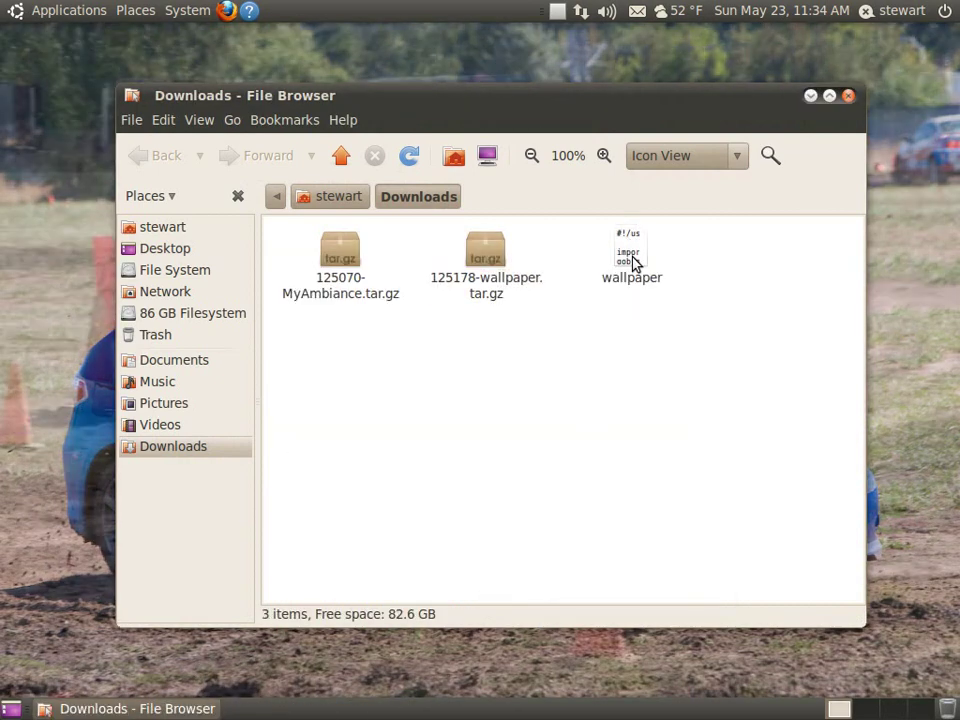
double_click(631, 258)
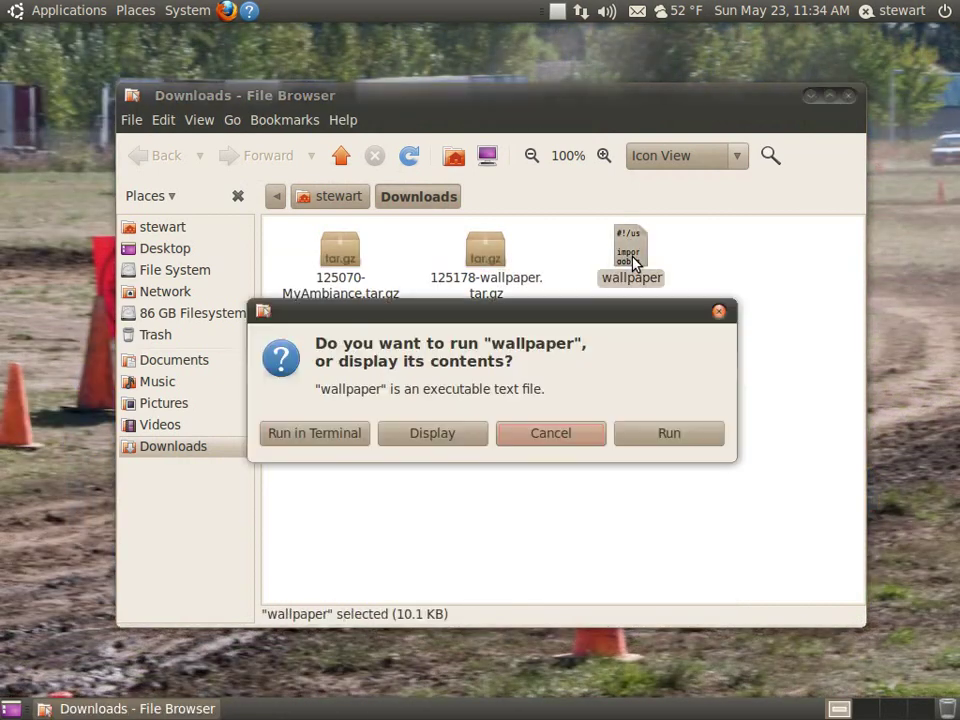
click(652, 443)
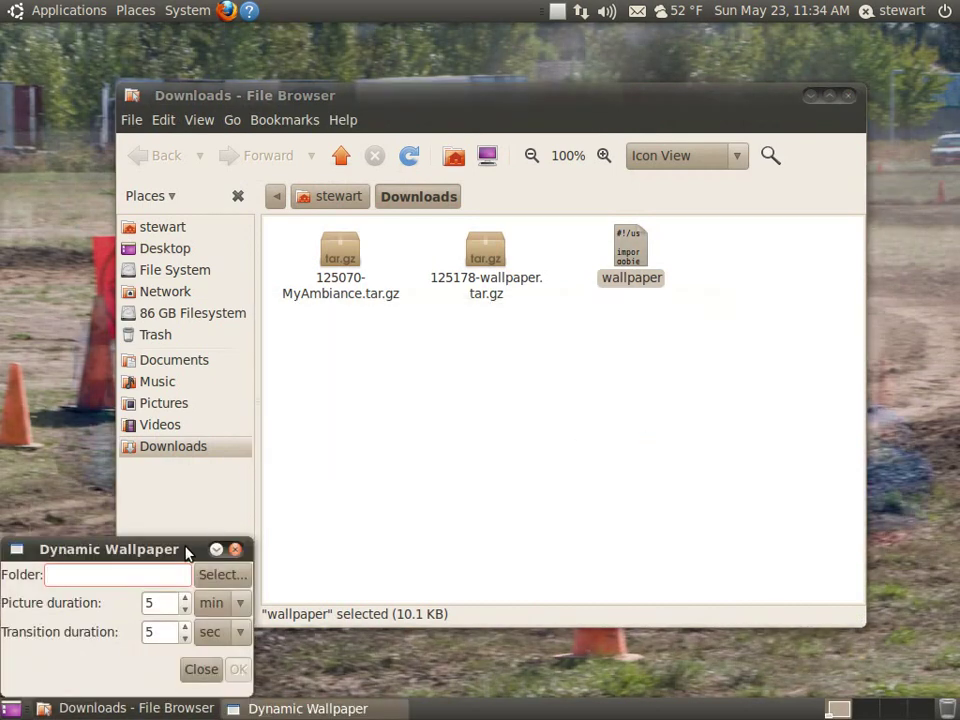
Close the file browser and set Dynamic Wallpaper's folder to Pictures/day_of_ubuntu.
click(848, 95)
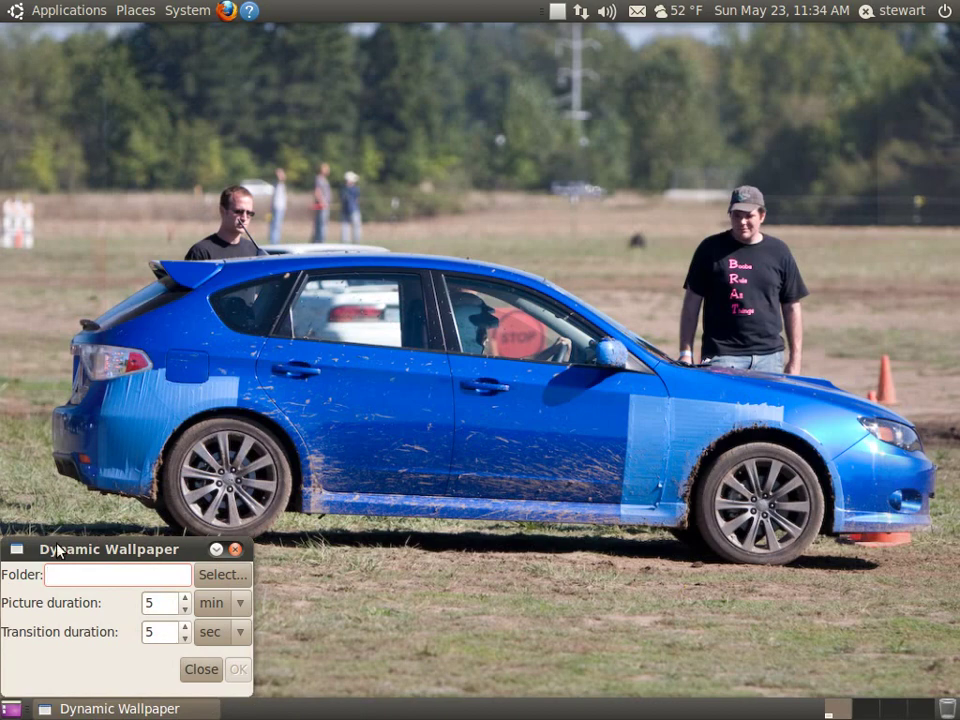
drag(55, 546, 378, 107)
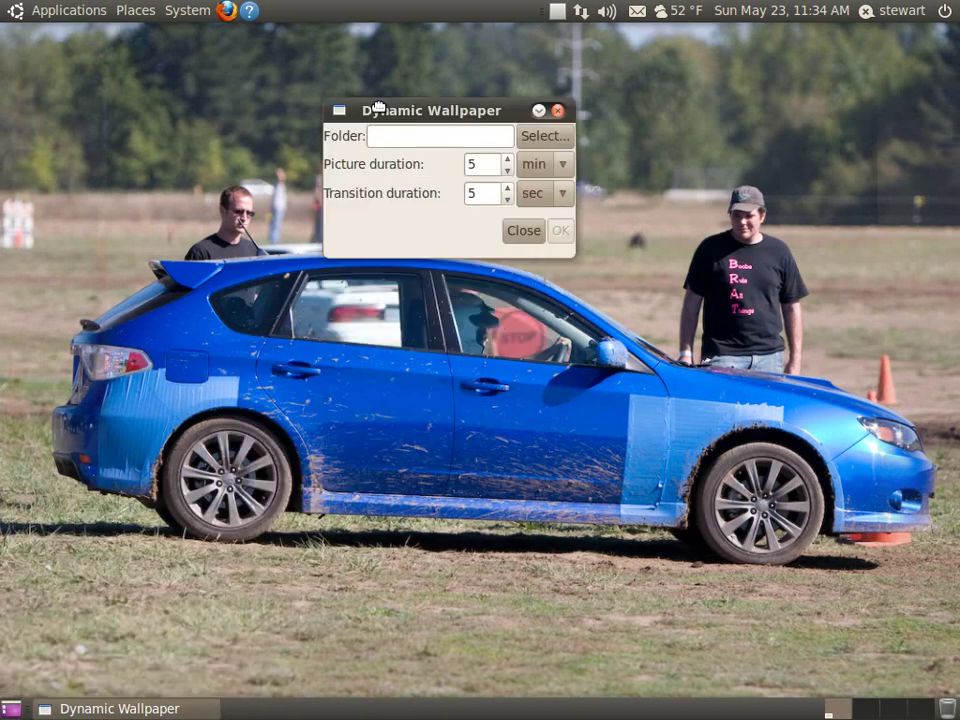
click(558, 140)
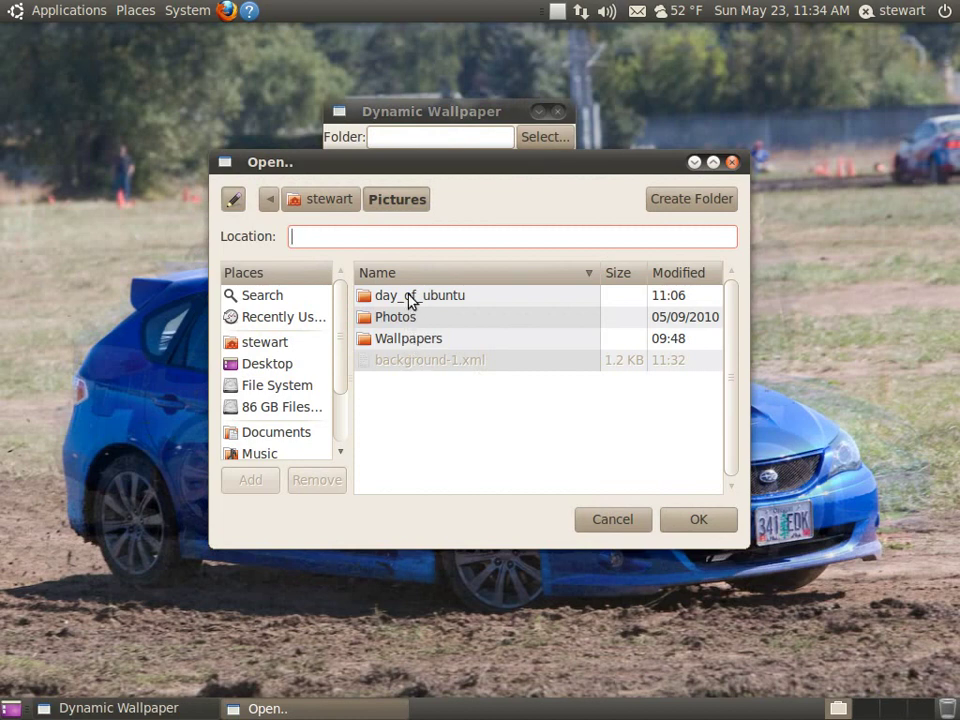
double_click(410, 297)
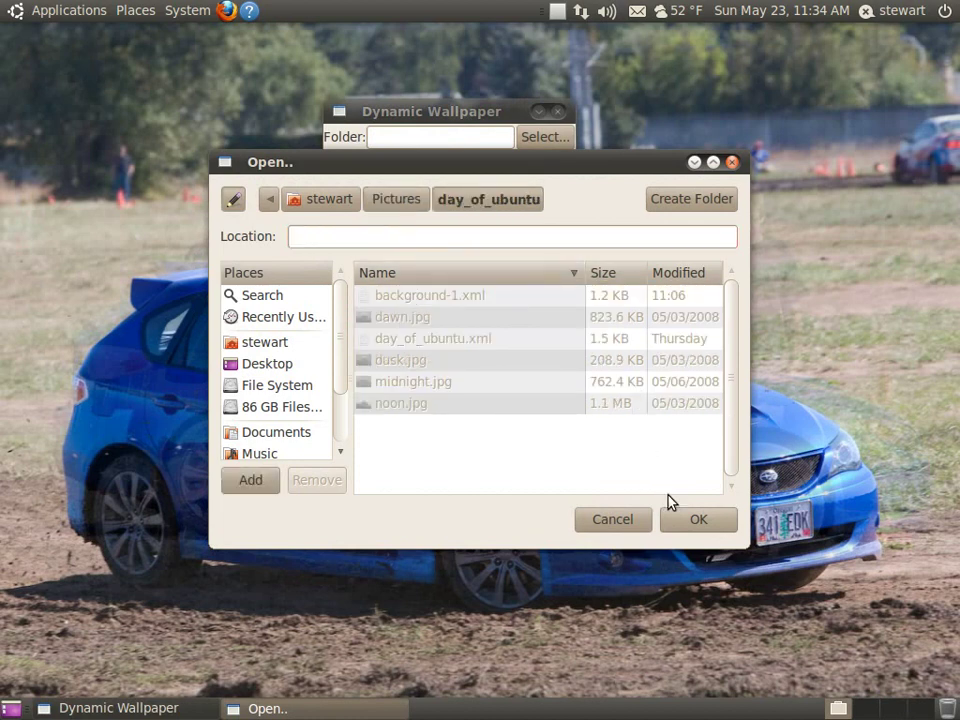
click(682, 519)
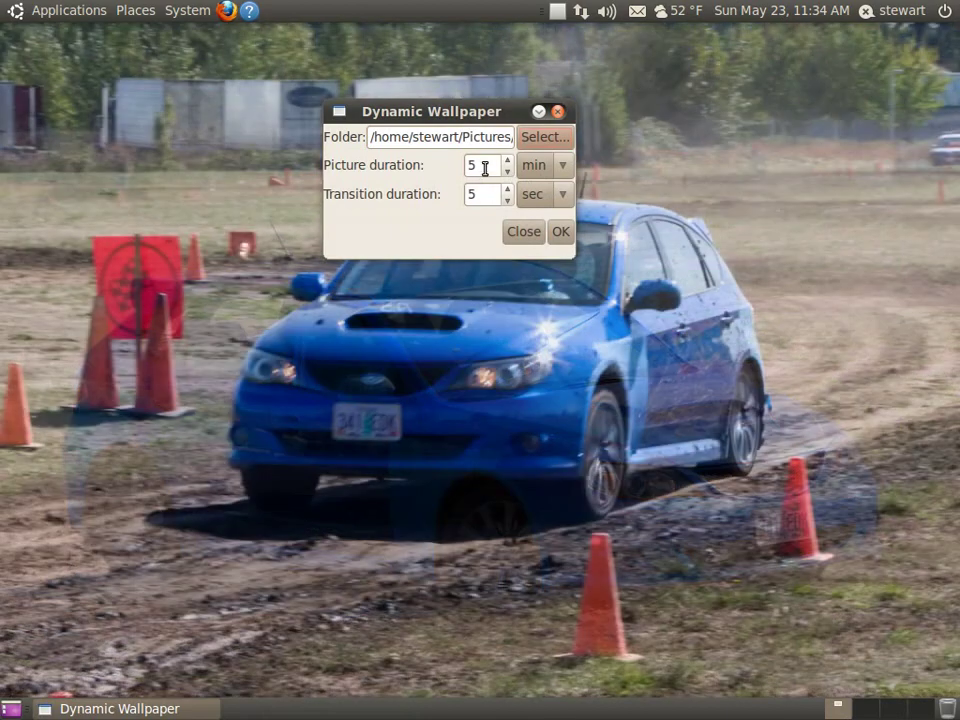
Set pictures to 5 seconds and transitions to 1 second, then confirm the slideshow.
double_click(480, 166)
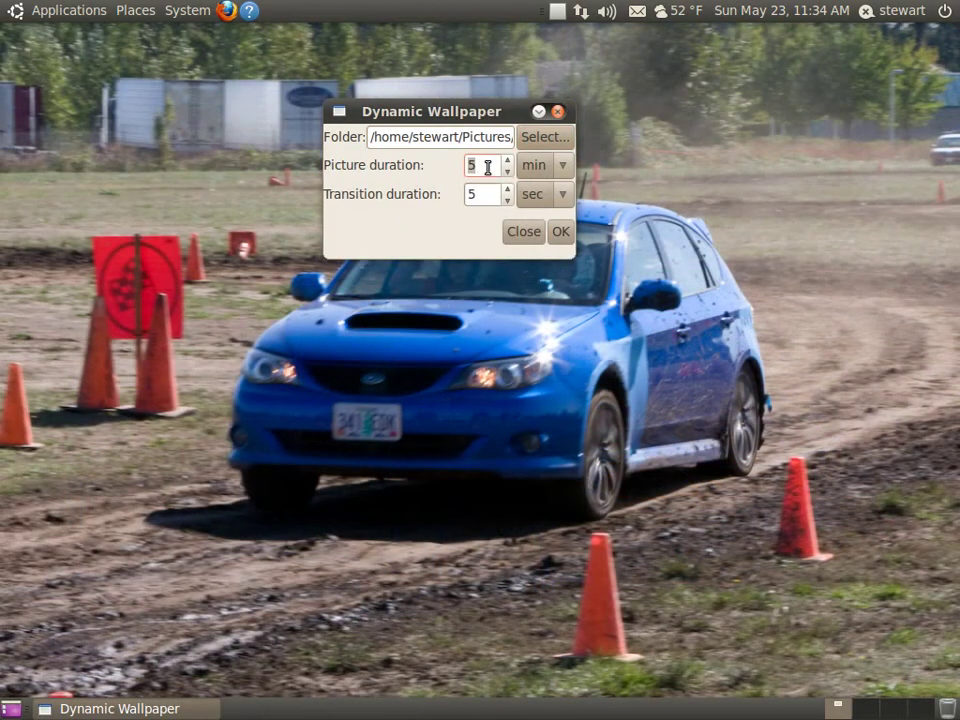
click(540, 166)
click(540, 203)
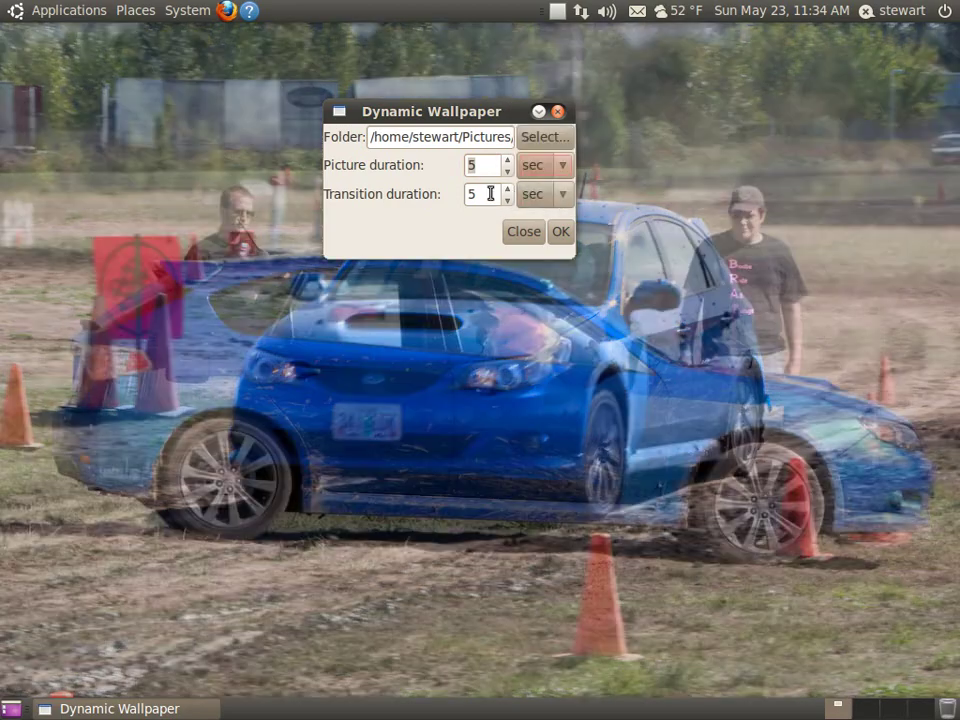
double_click(490, 194)
text(1)
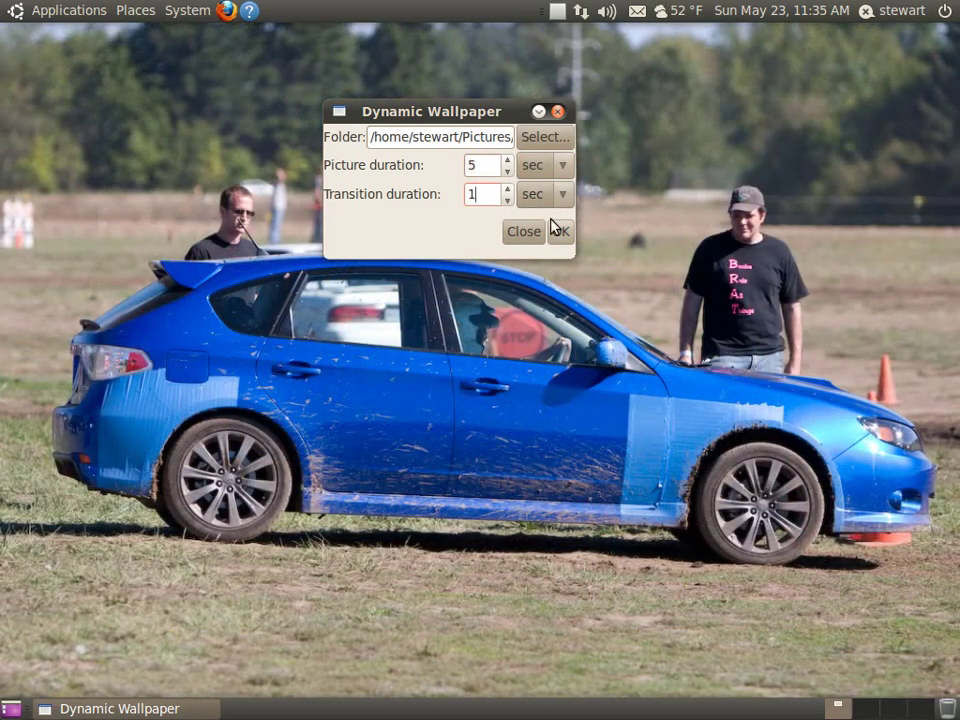
click(560, 234)
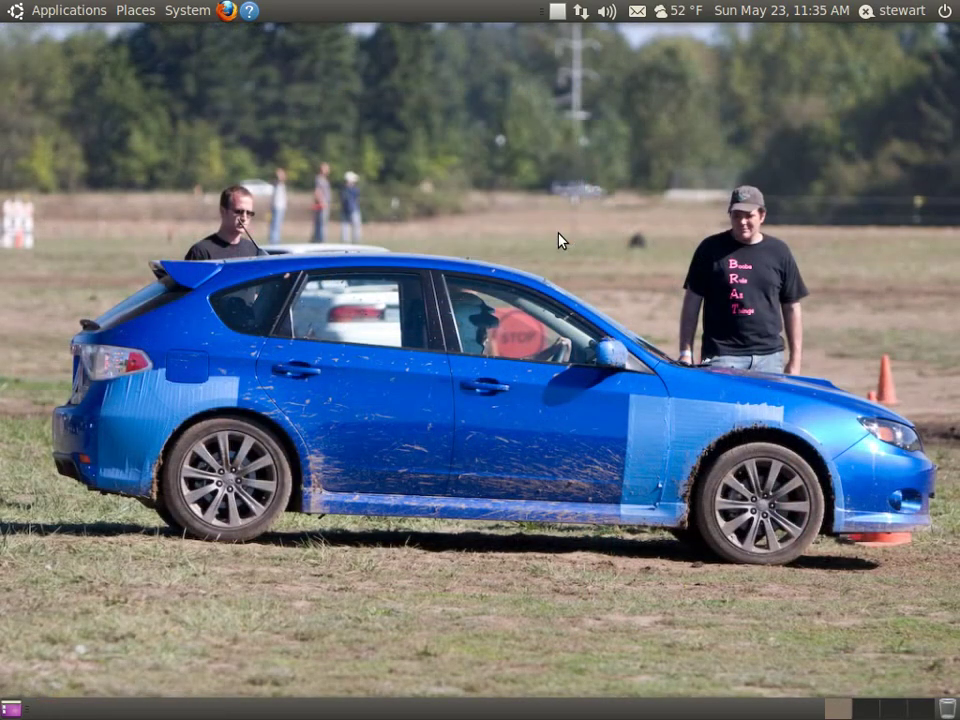